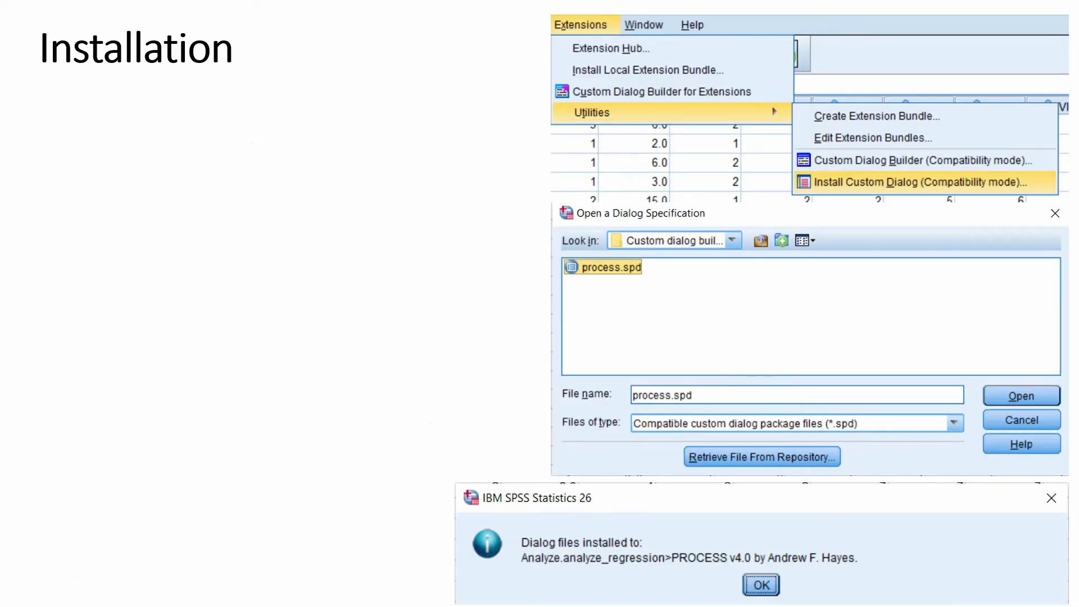
End the PowerPoint slide show and show the PROCESS macro home page in Firefox
key(Escape)
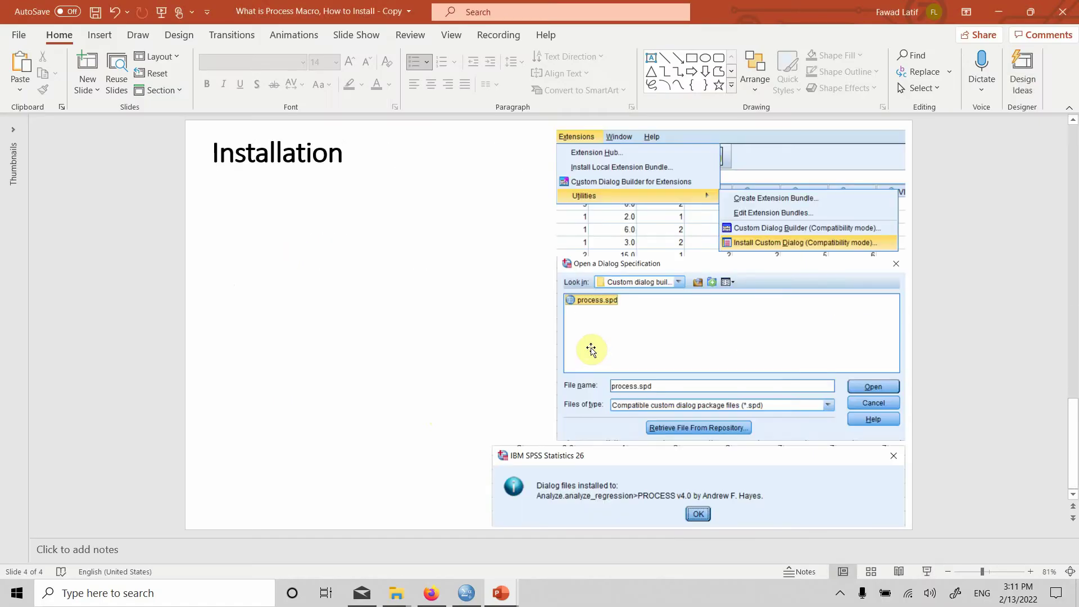
click(431, 593)
click(416, 13)
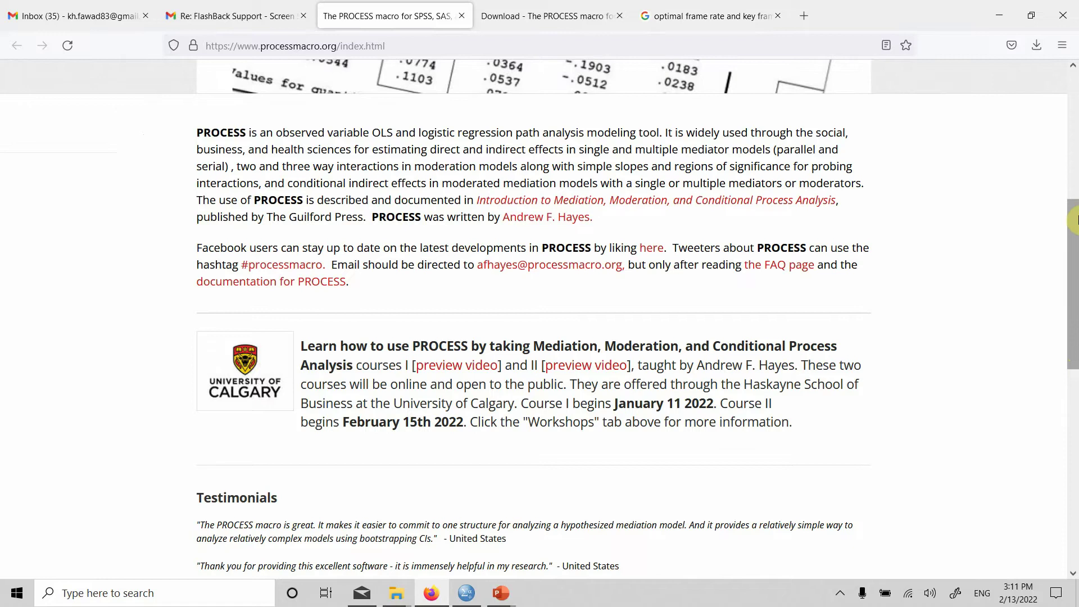
Go to the PROCESS download page, fetch processv40.zip, and cancel the save prompt
drag(1074, 220, 1075, 82)
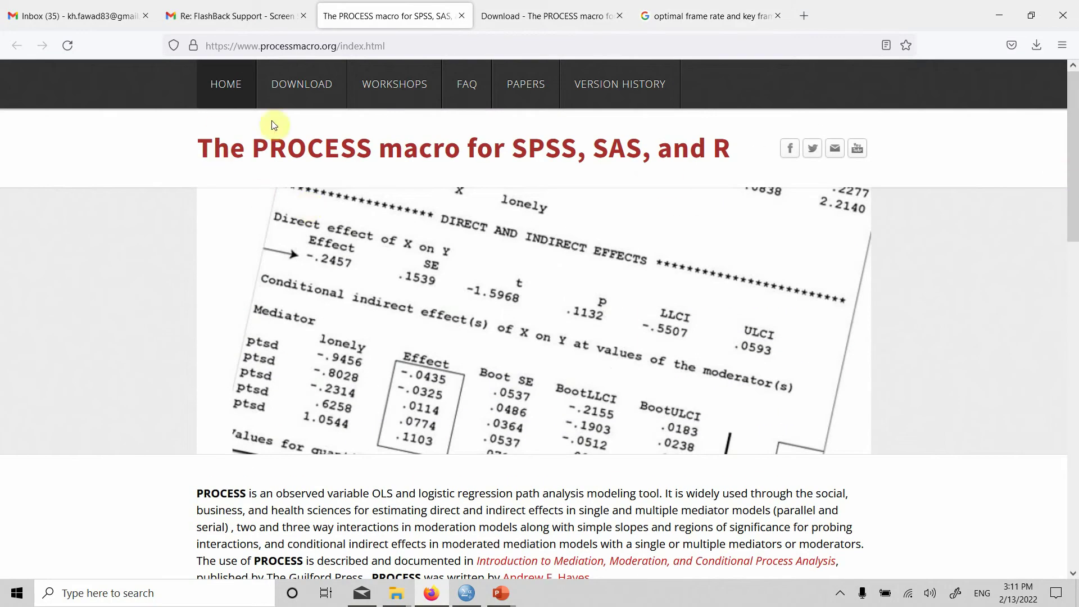
click(321, 89)
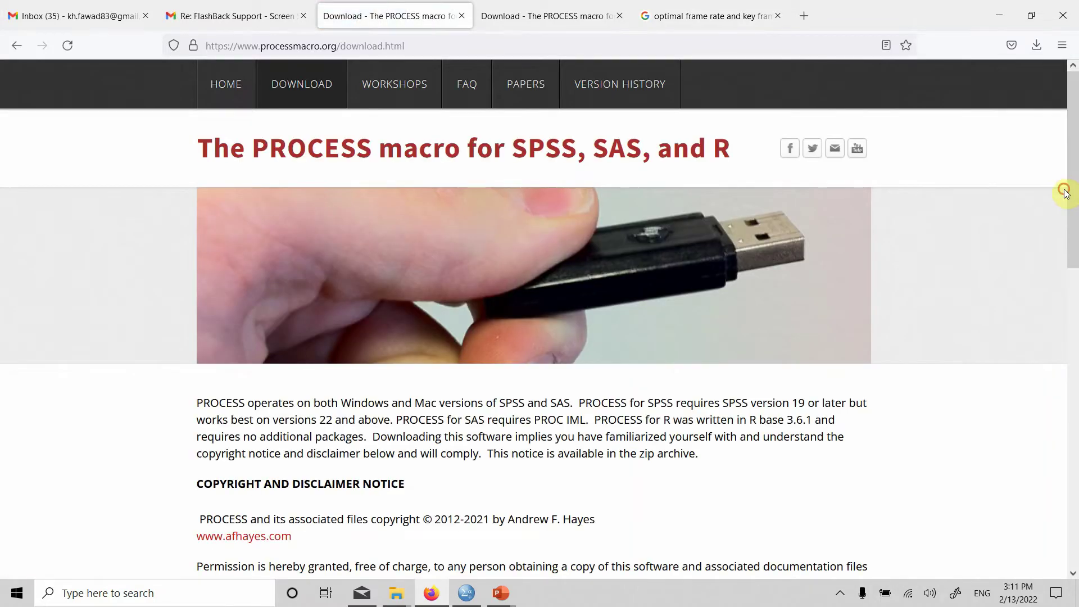
click(1074, 345)
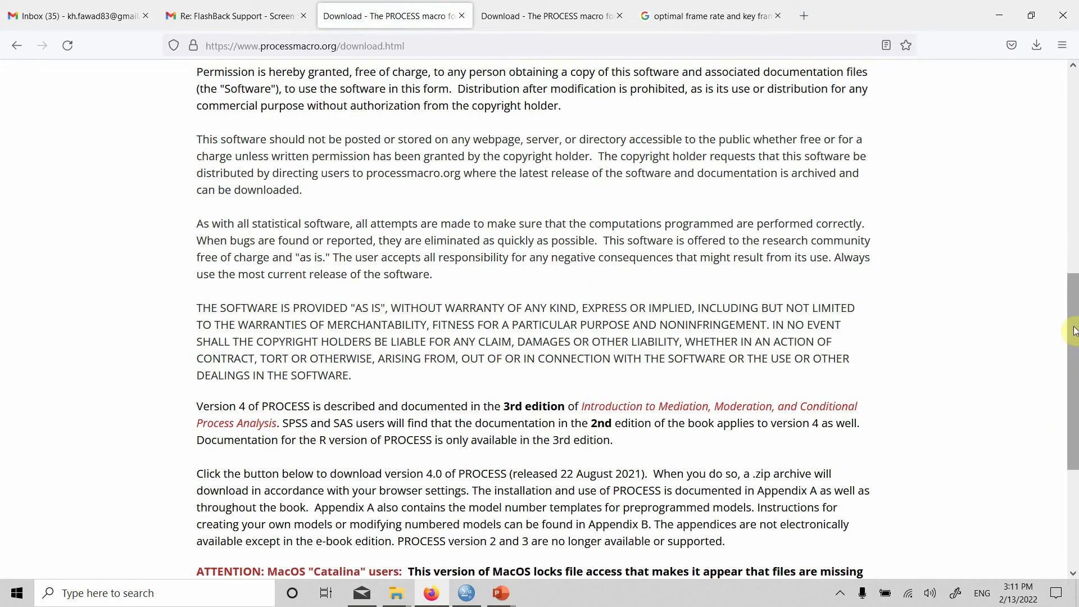
drag(1075, 362, 1074, 407)
scroll(1023, 421, down, 2)
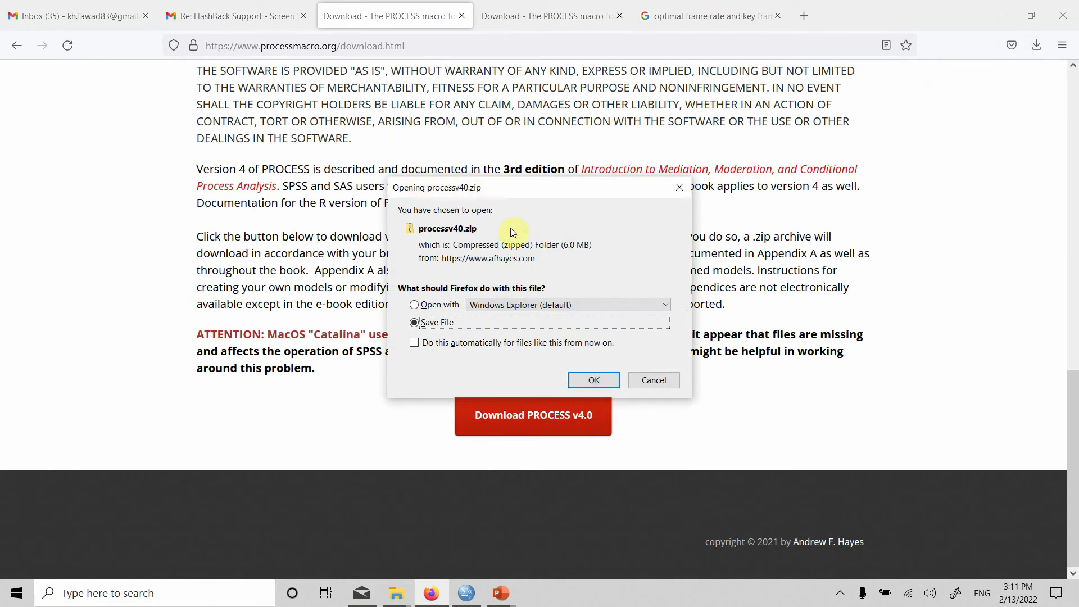
click(656, 384)
Check that the processv40 folder holds the R and SPSS versions, then return to SPSS
click(396, 592)
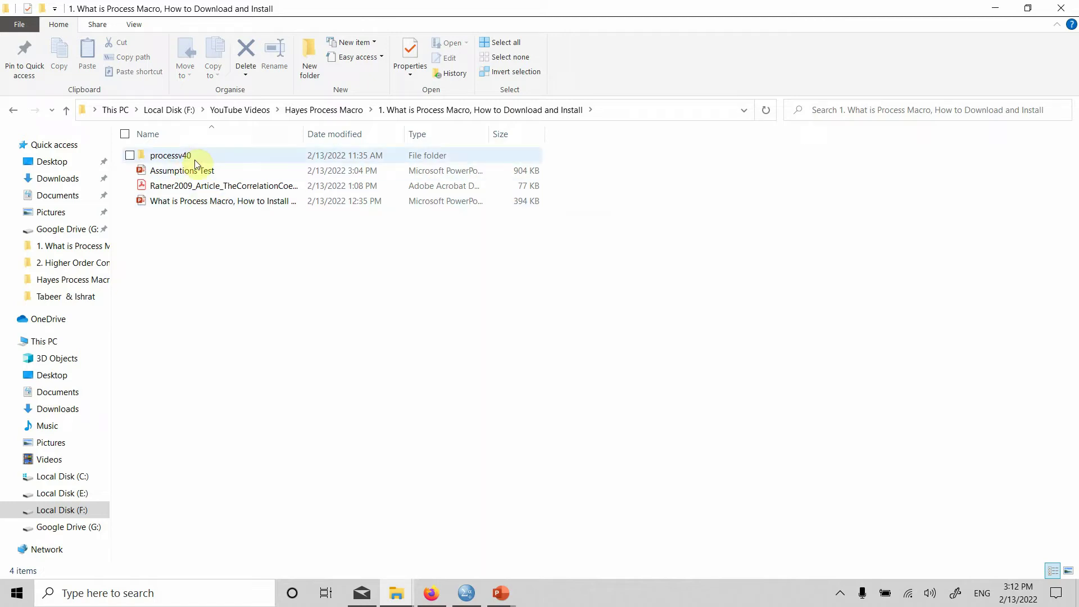
click(180, 157)
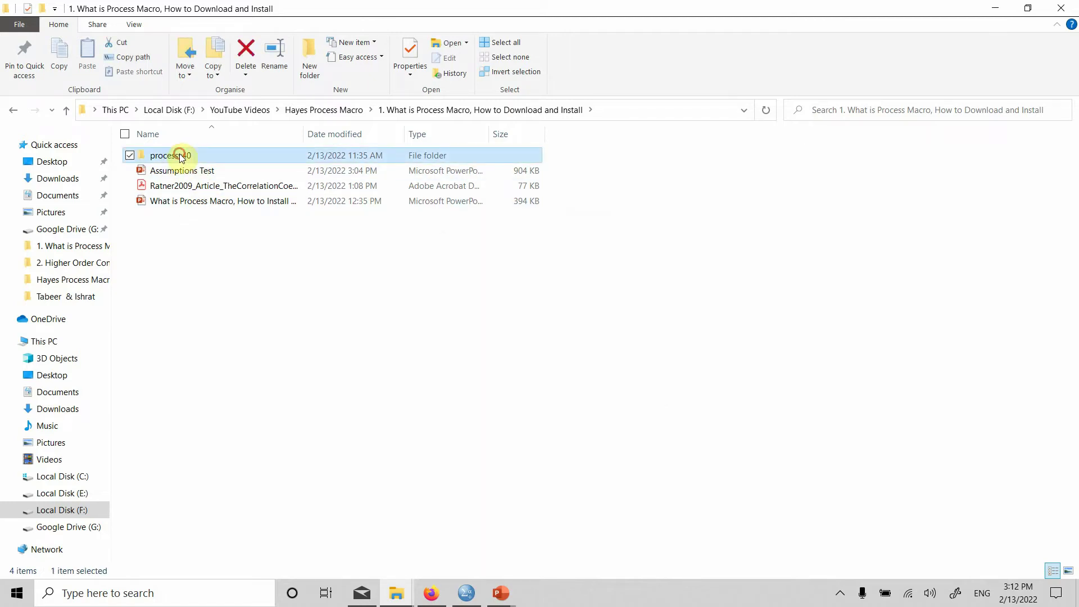
double_click(214, 156)
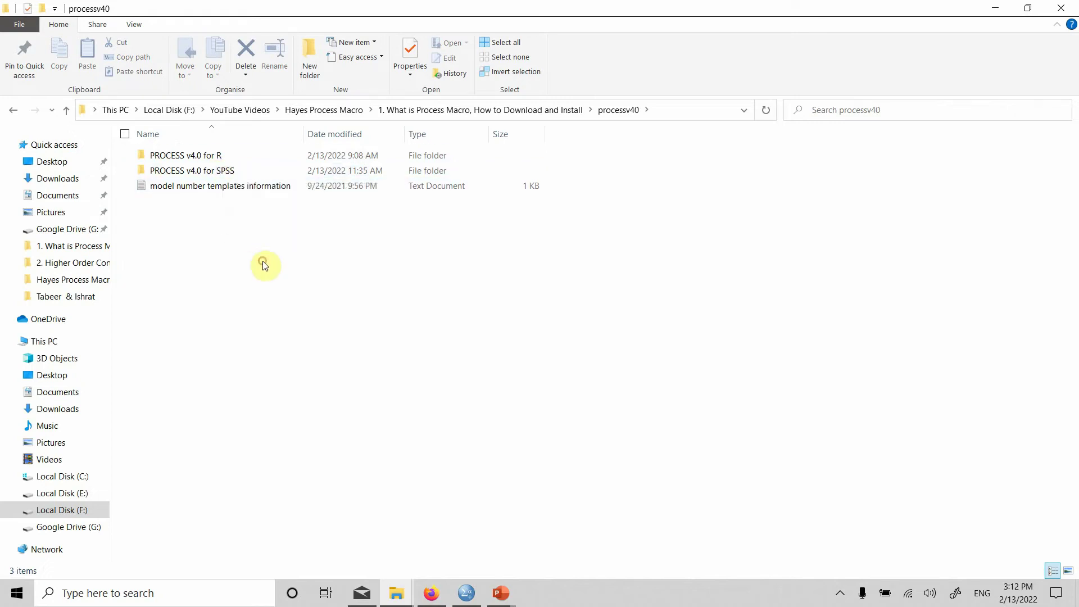
key(BackSpace)
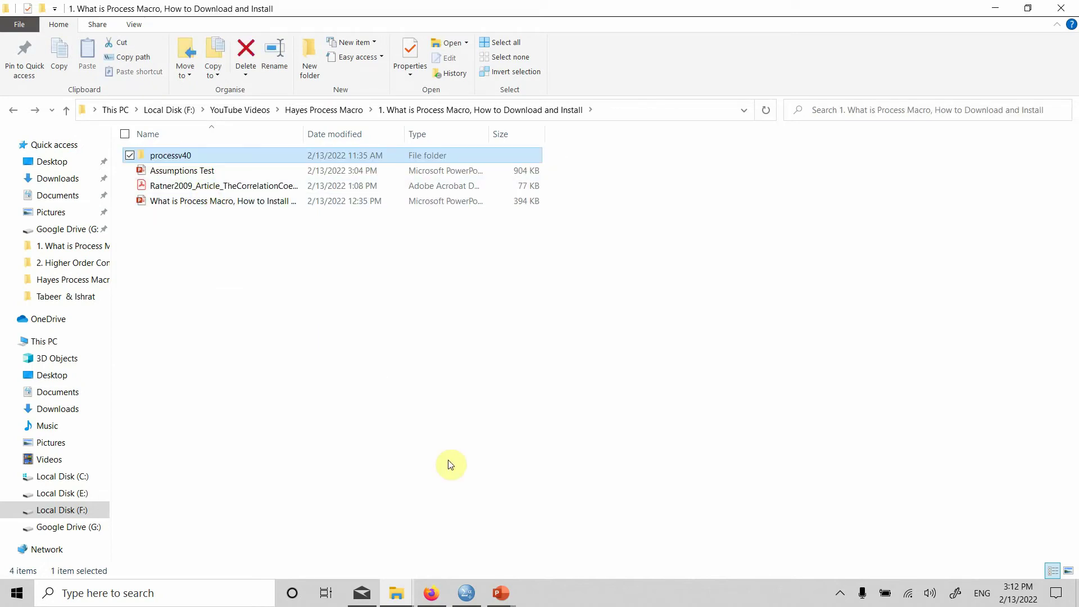
click(474, 599)
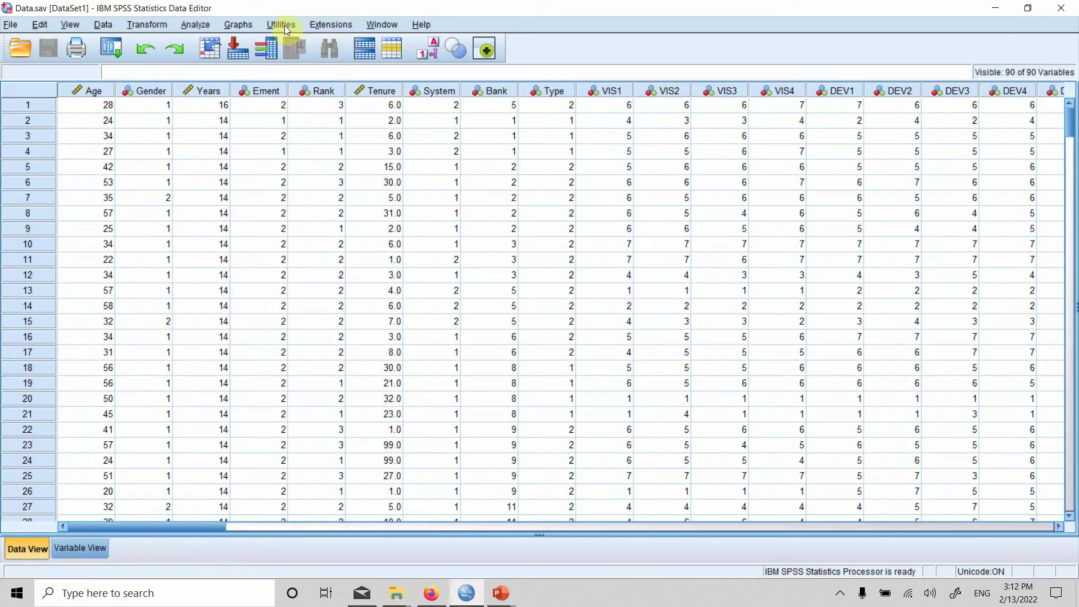
Install process.spd as a custom dialog, overwriting the previously installed PROCESS version
click(288, 25)
mouse_move(318, 23)
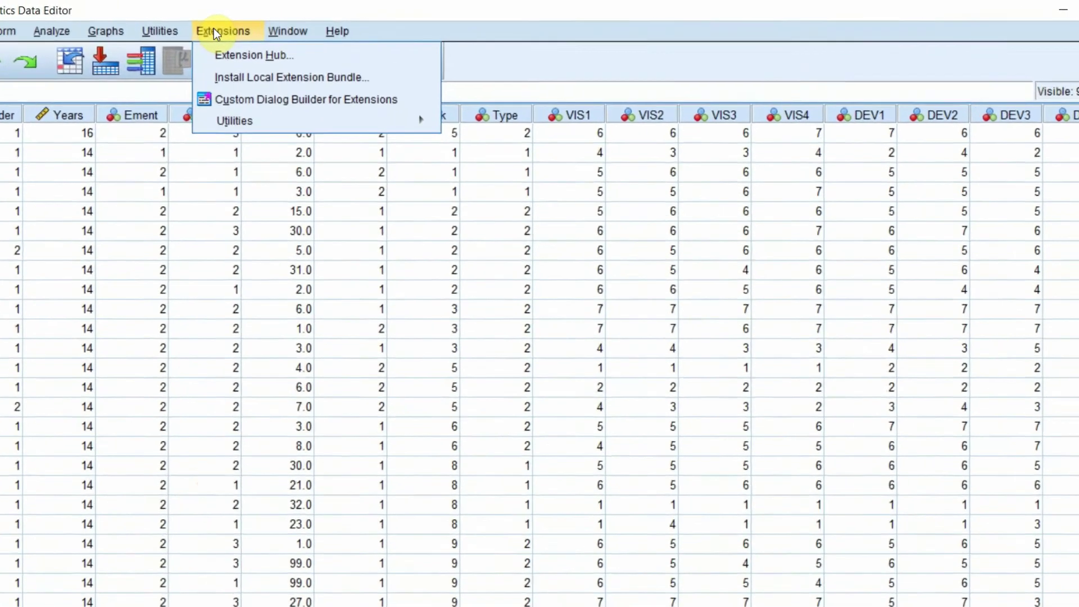
mouse_move(329, 123)
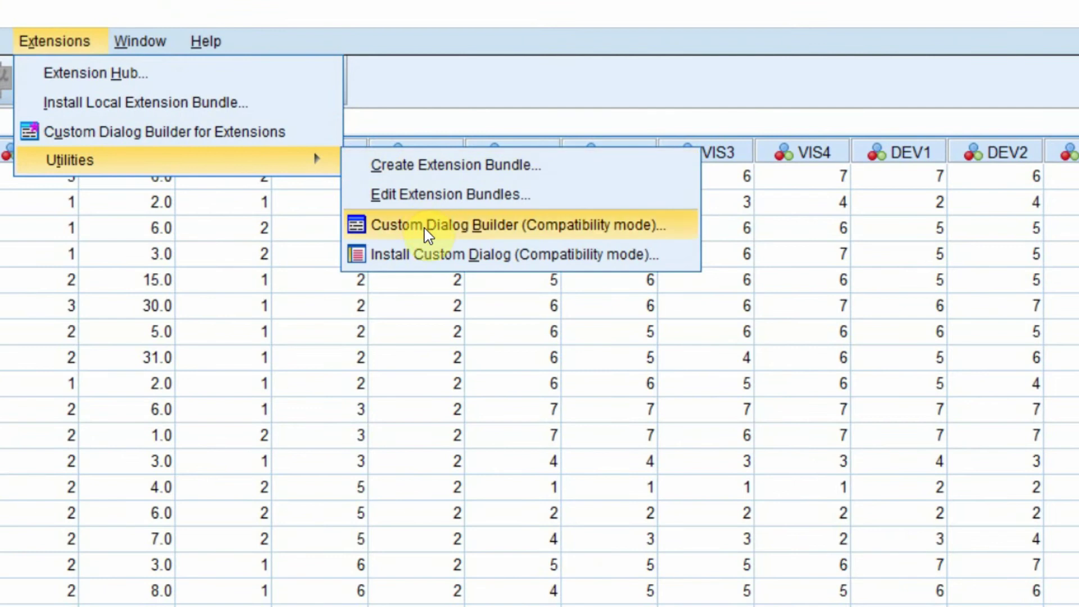
click(556, 259)
click(151, 388)
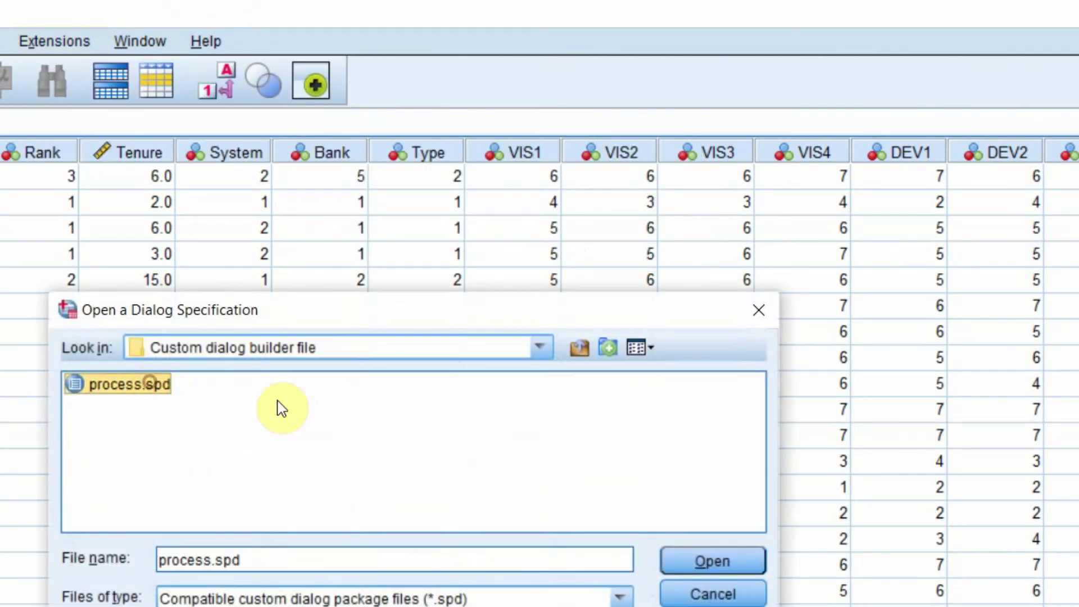
click(719, 569)
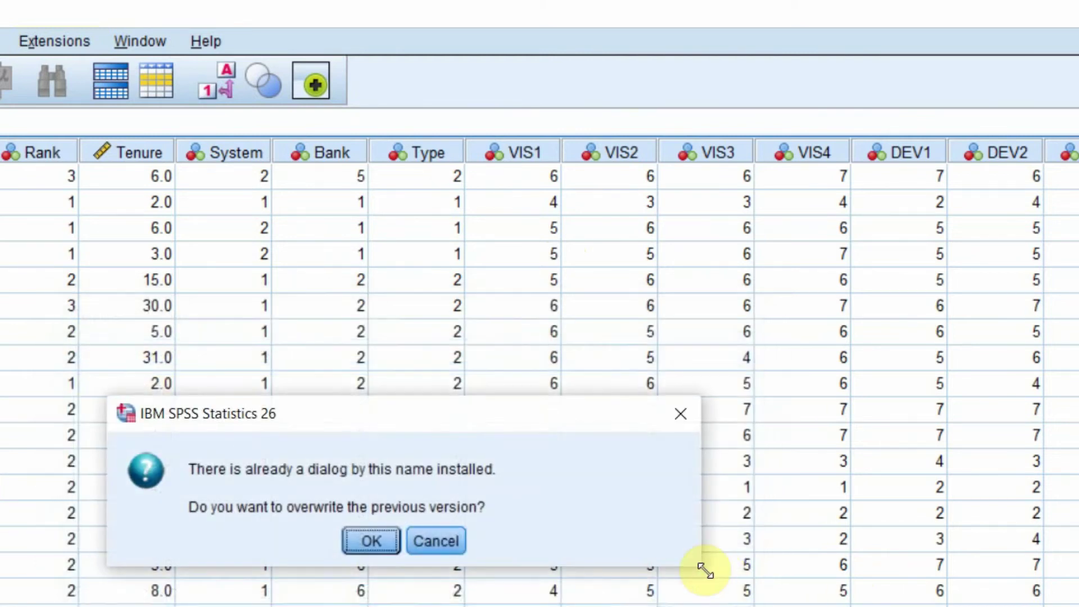
click(372, 540)
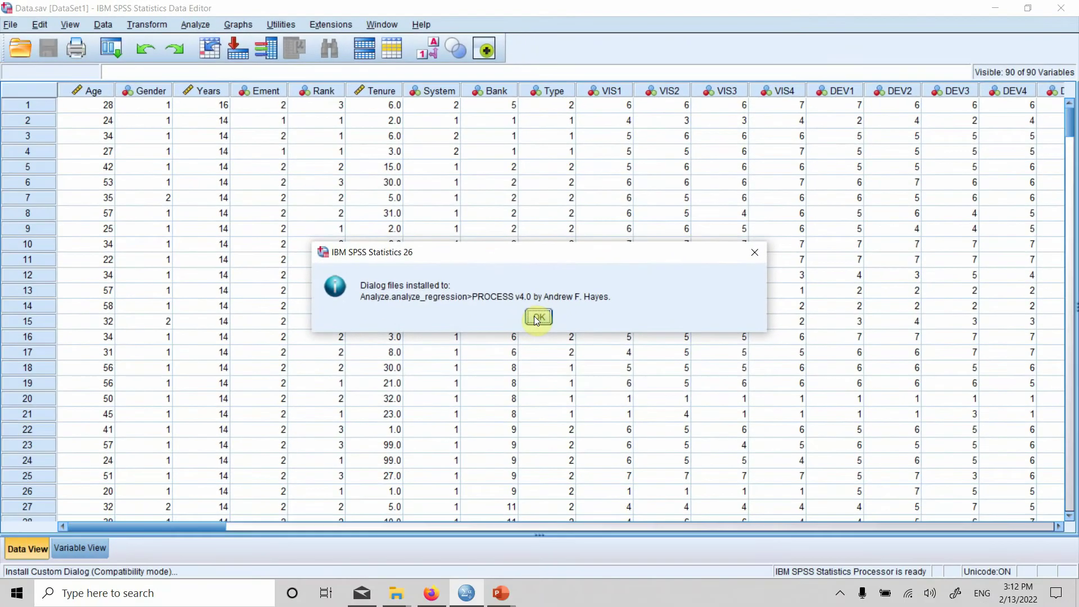
click(537, 318)
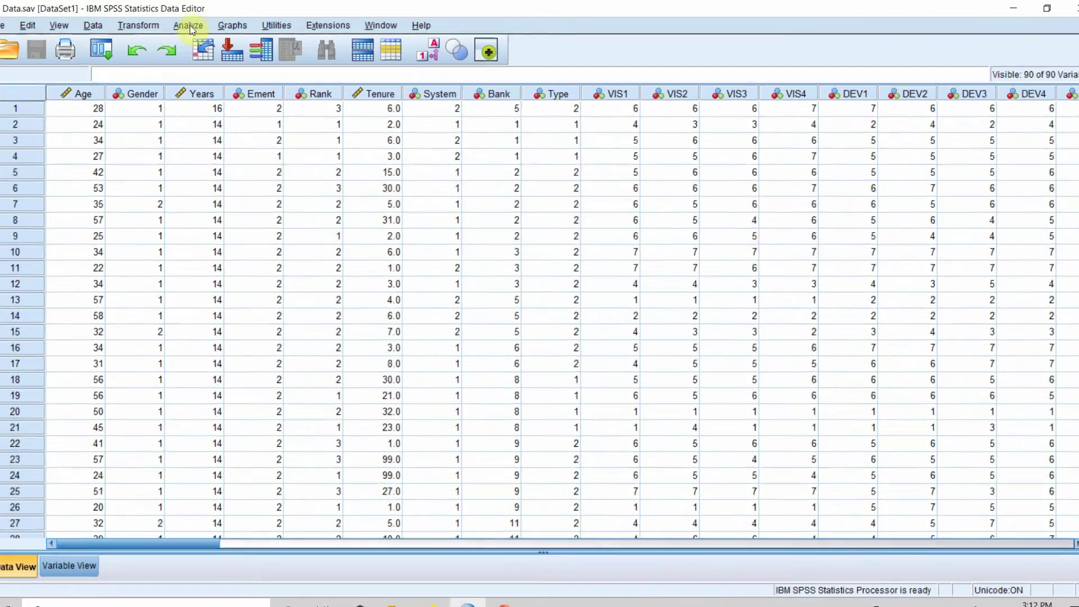
Check that PROCESS v4.0 is now listed under Analyze > Regression
click(189, 25)
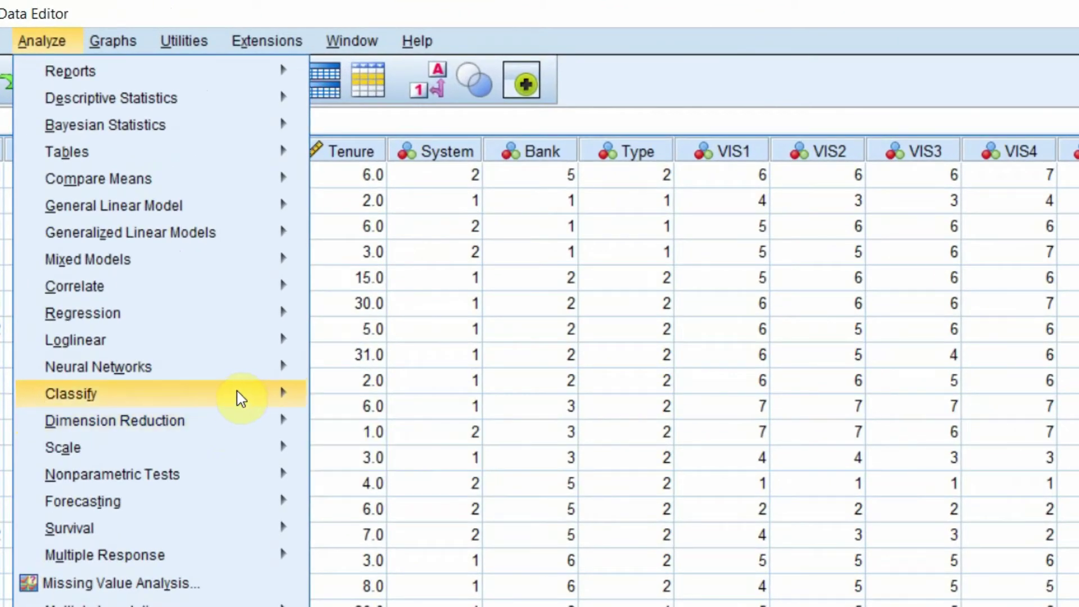
mouse_move(327, 225)
mouse_move(279, 393)
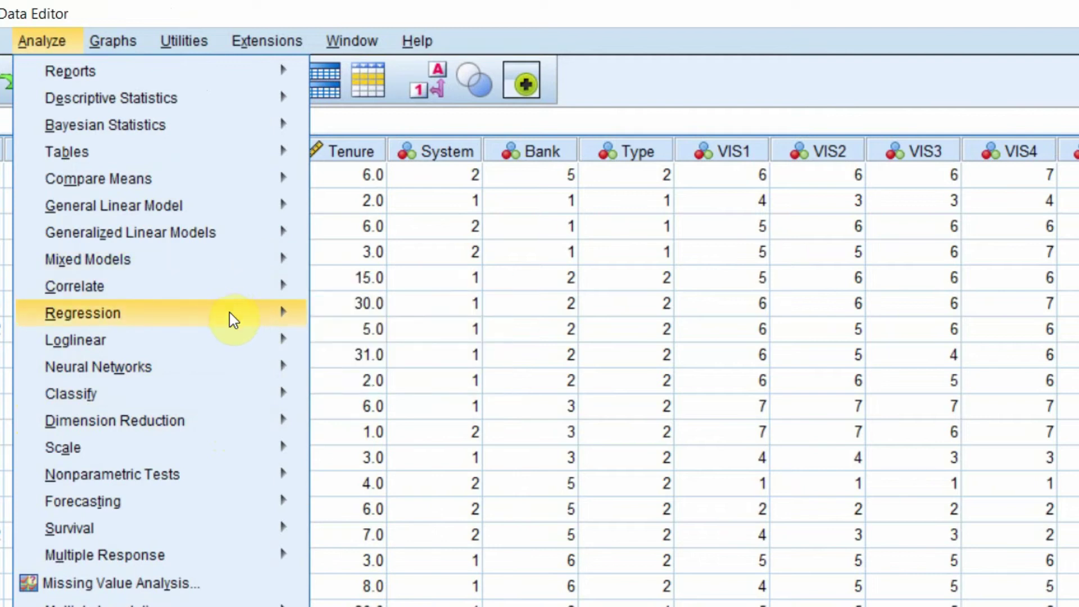
mouse_move(229, 313)
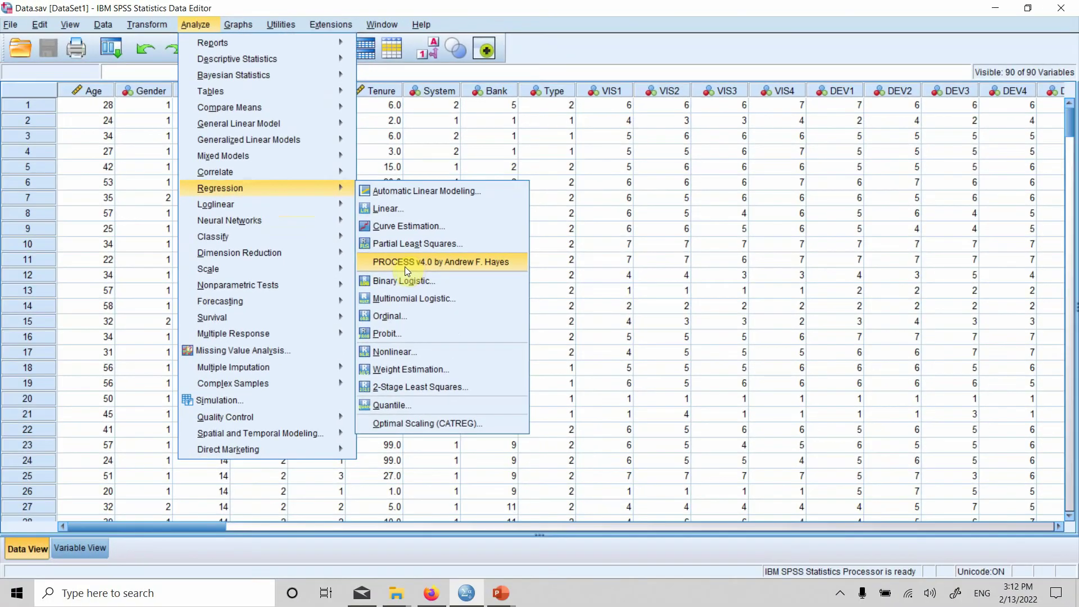
mouse_move(289, 606)
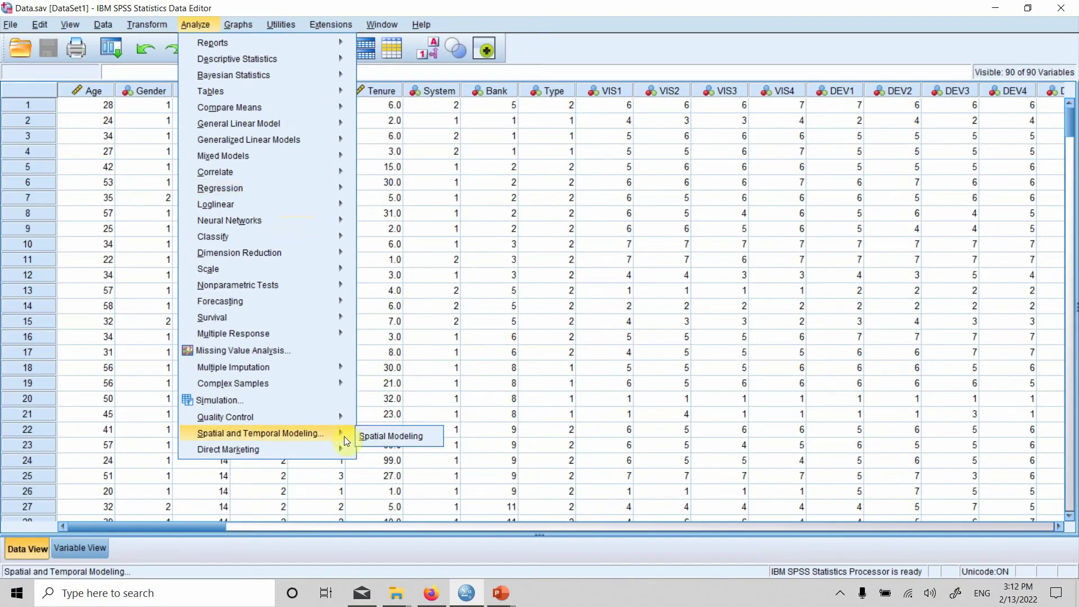
click(396, 593)
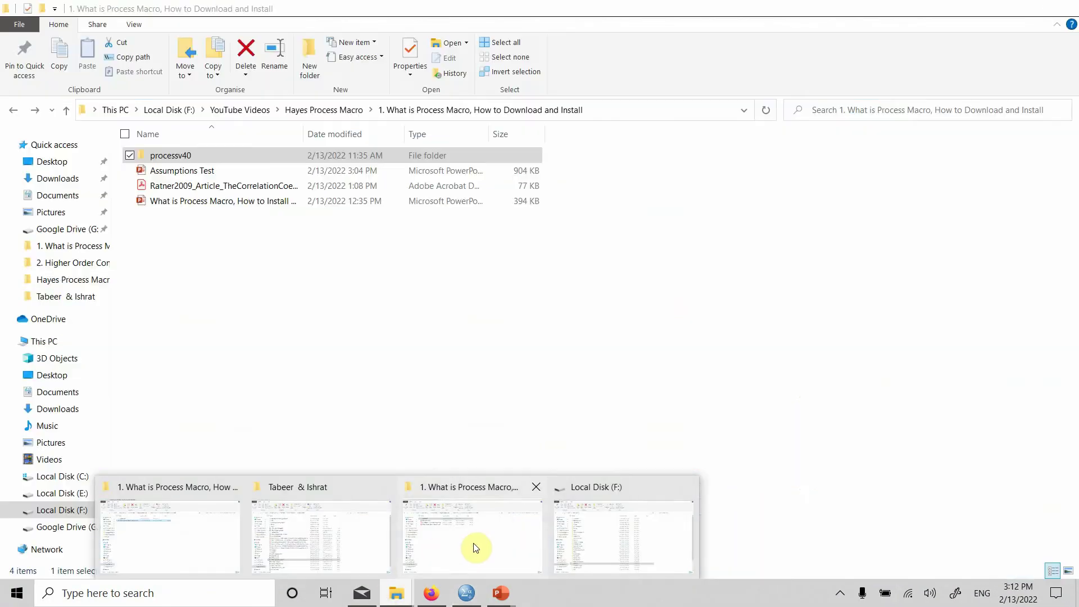
Scroll through the PROCESS installation guide PDF and zoom the page to 200%
click(503, 546)
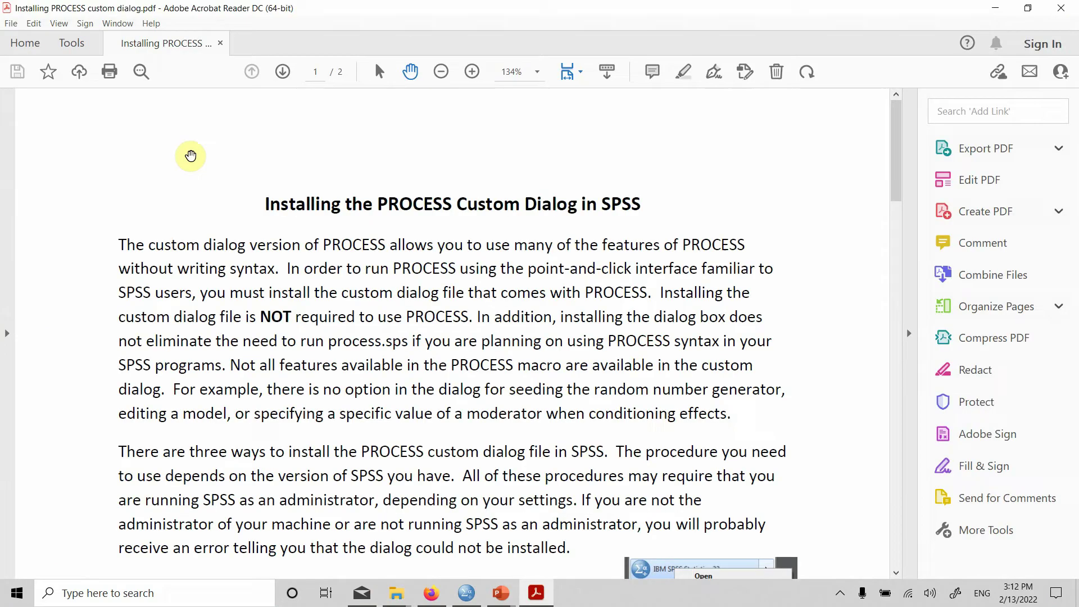
scroll(190, 155, down, 10)
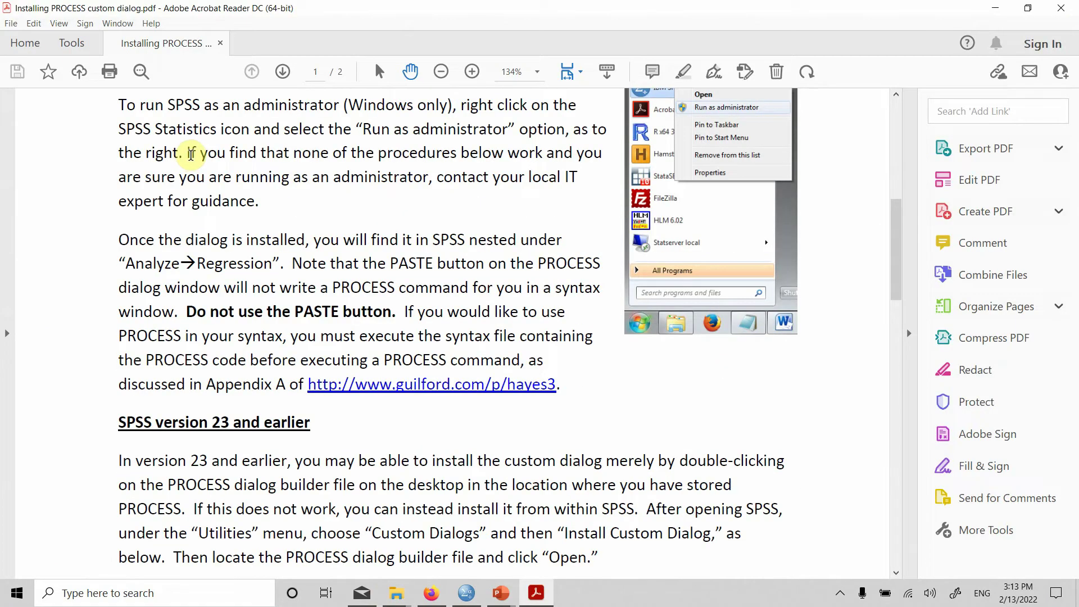
scroll(190, 156, down, 15)
scroll(190, 156, up, 8)
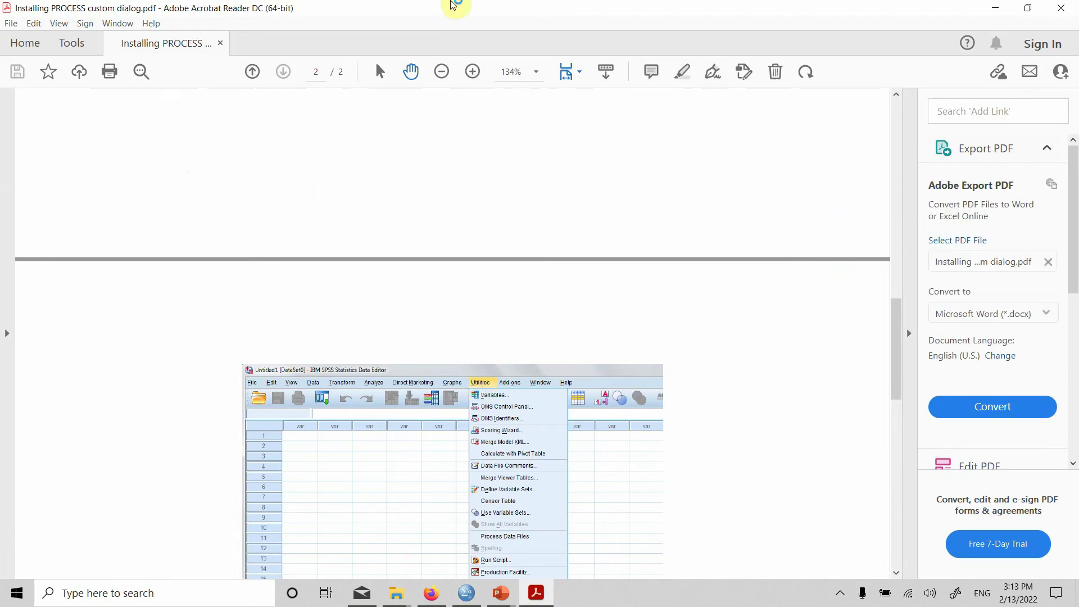
click(472, 72)
click(472, 72)
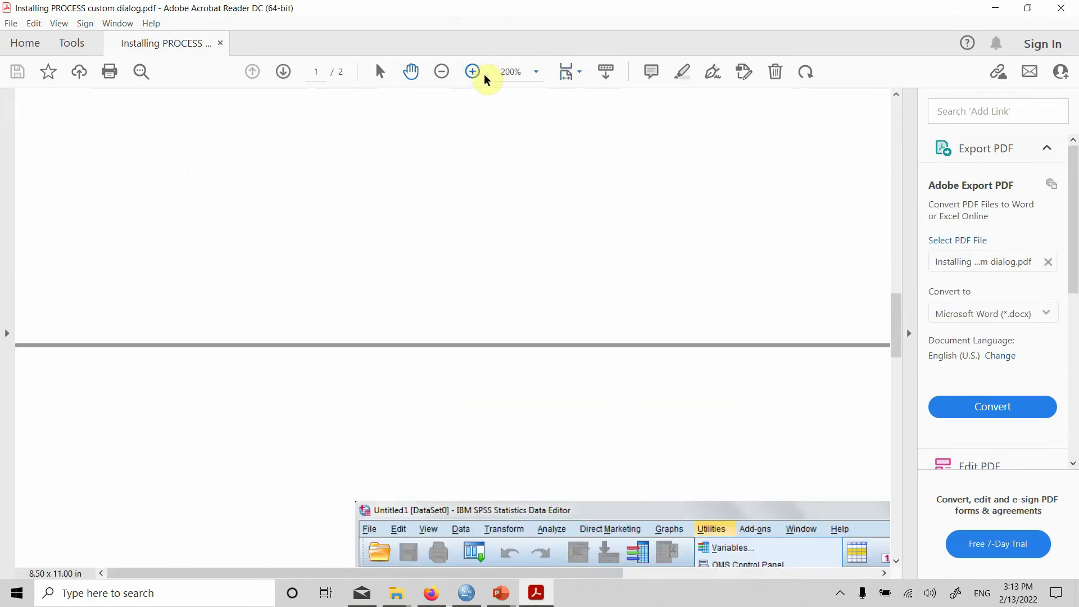
Collapse the tools pane to widen the guide, then return to the Custom dialog builder file folder
drag(895, 301, 896, 356)
click(911, 357)
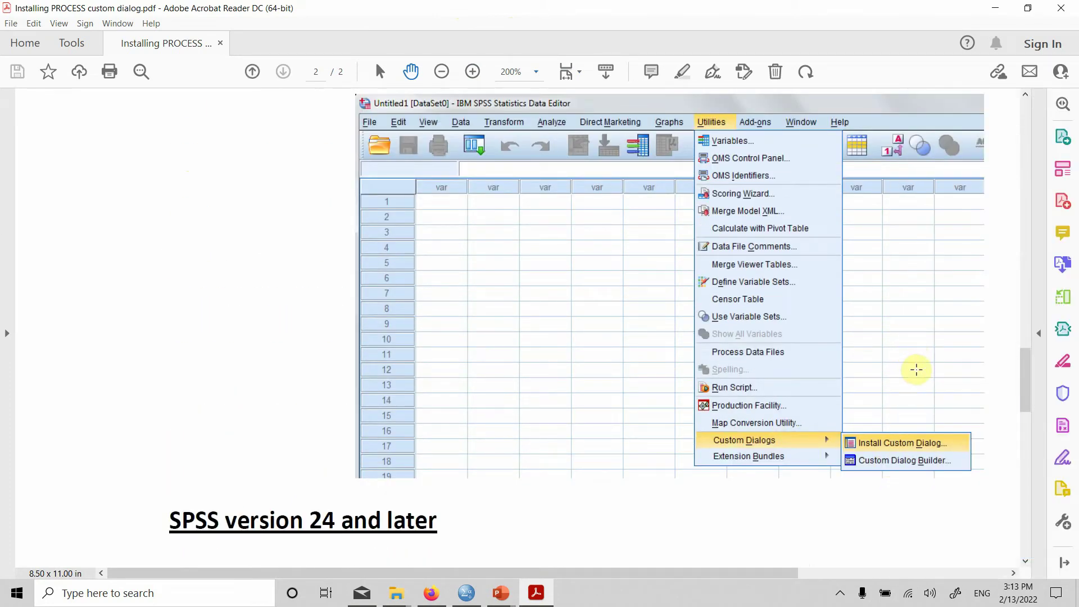
drag(1036, 382, 1004, 234)
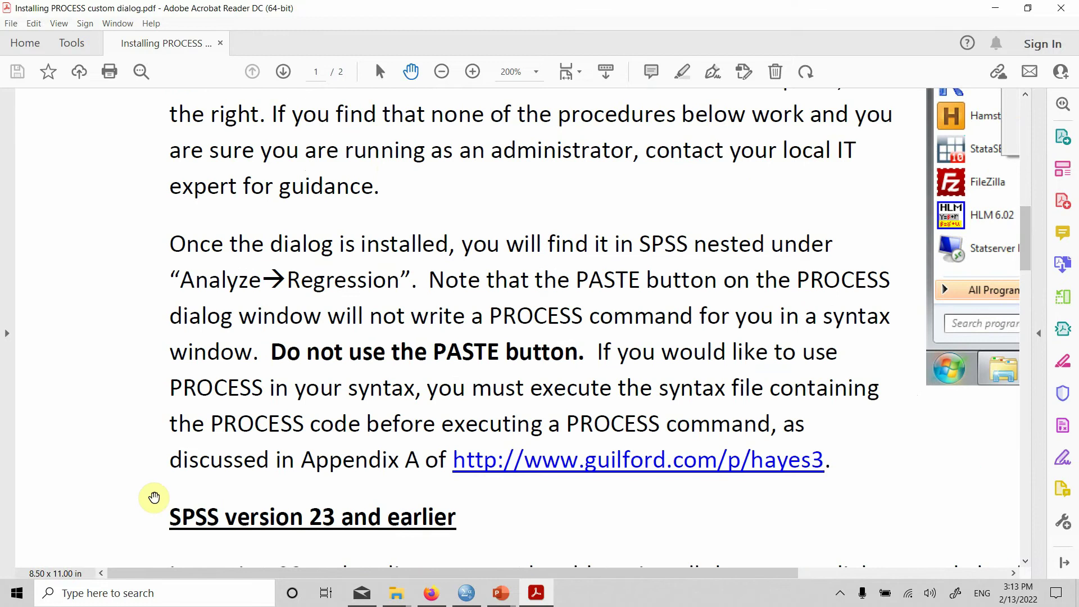
mouse_move(406, 602)
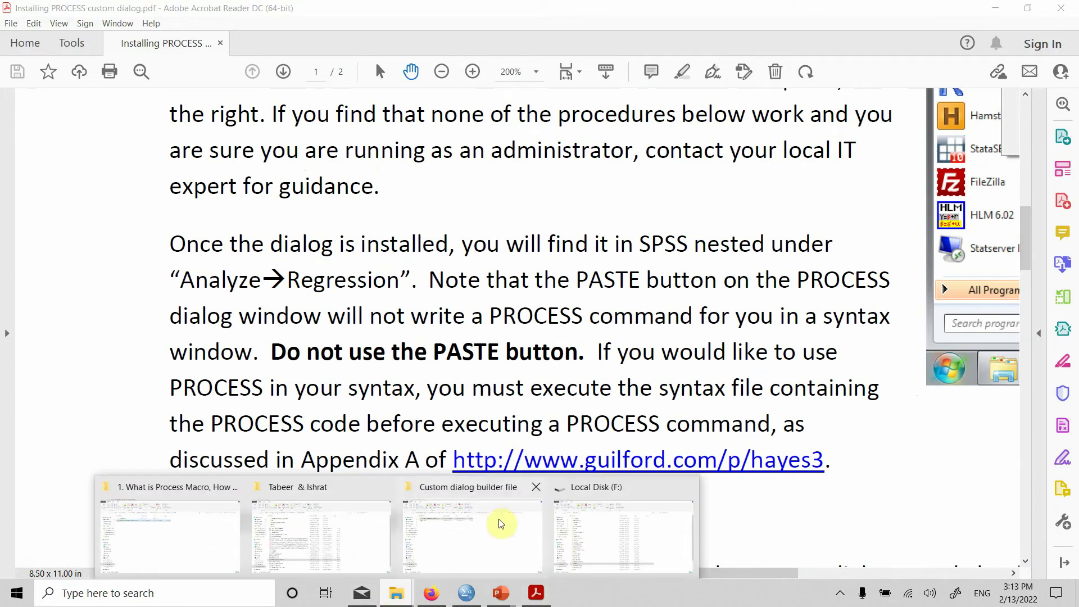
click(472, 534)
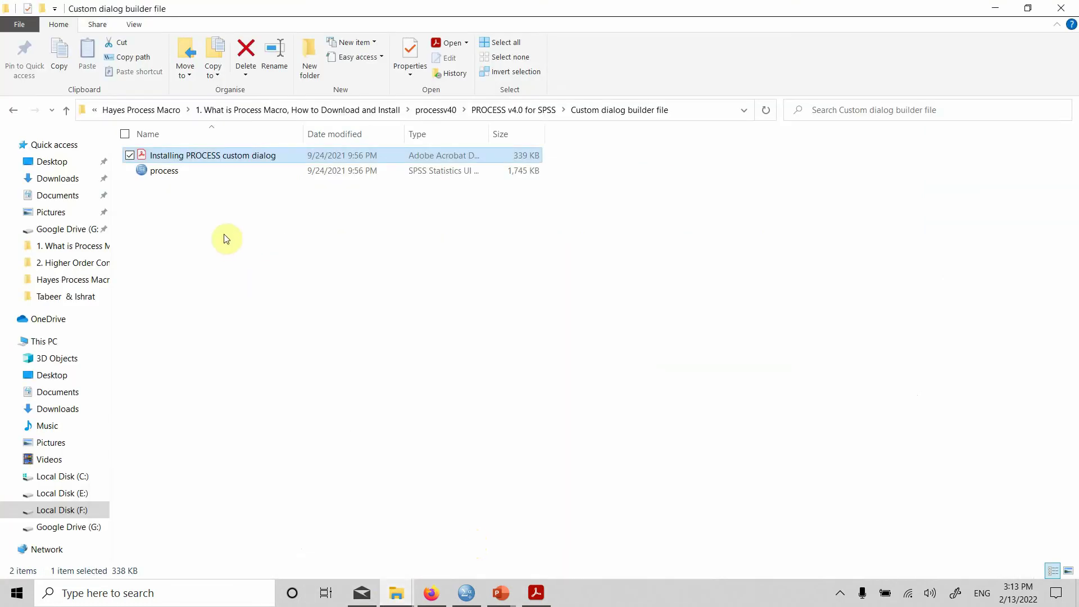
Confirm in Properties that the process file opens with IBM SPSS Statistics 26, then switch to SPSS
click(199, 173)
right_click(200, 173)
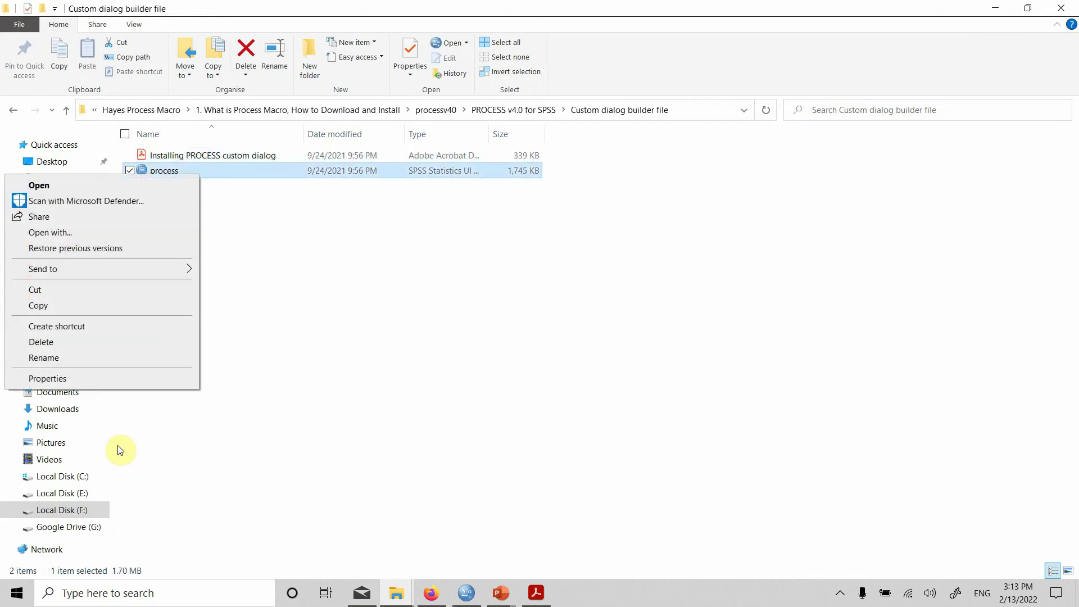
click(103, 377)
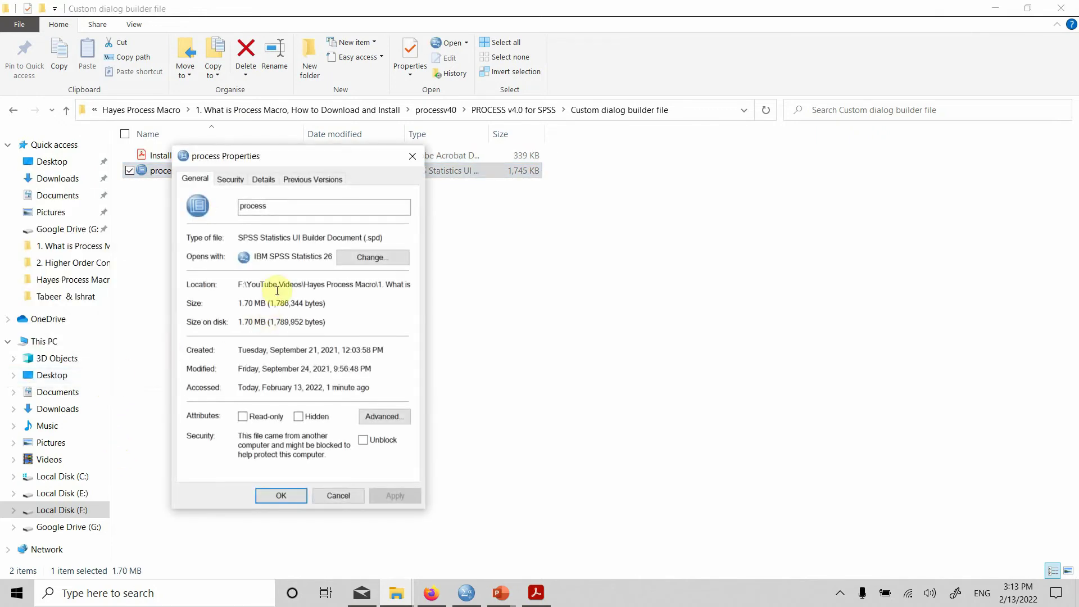
click(280, 496)
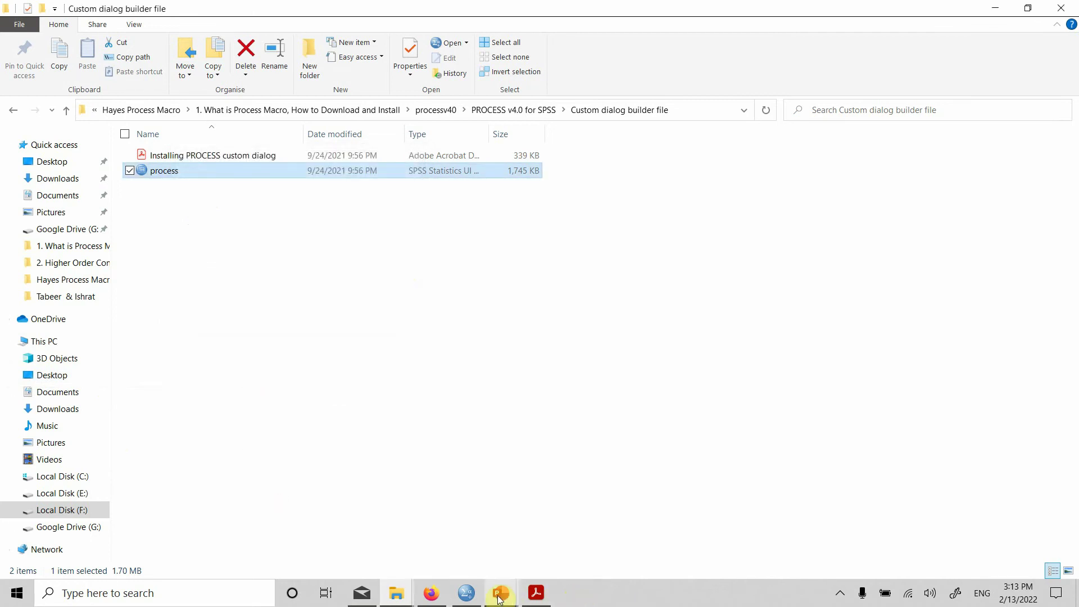
click(444, 533)
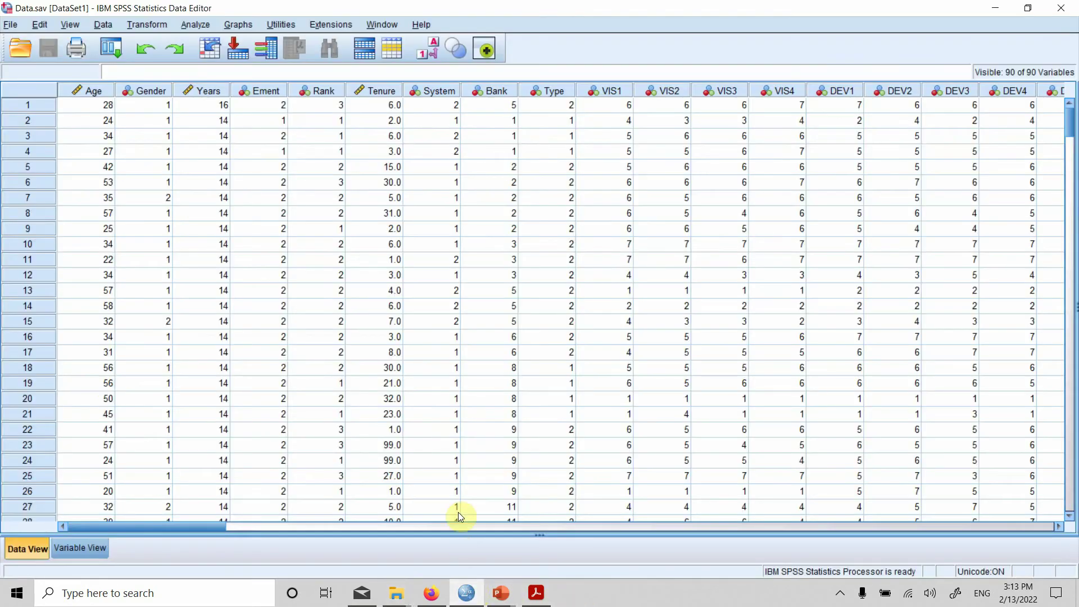
Verify PROCESS v4.0 appears under Analyze > Regression, close the menu, and select row 13's Rank cell
click(211, 27)
mouse_move(298, 190)
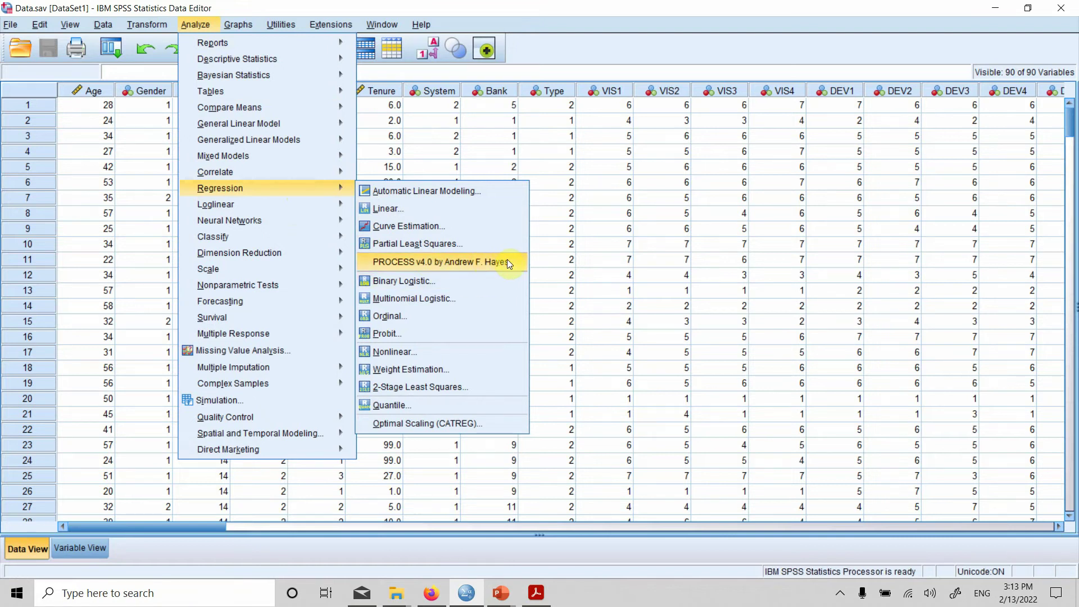
click(608, 242)
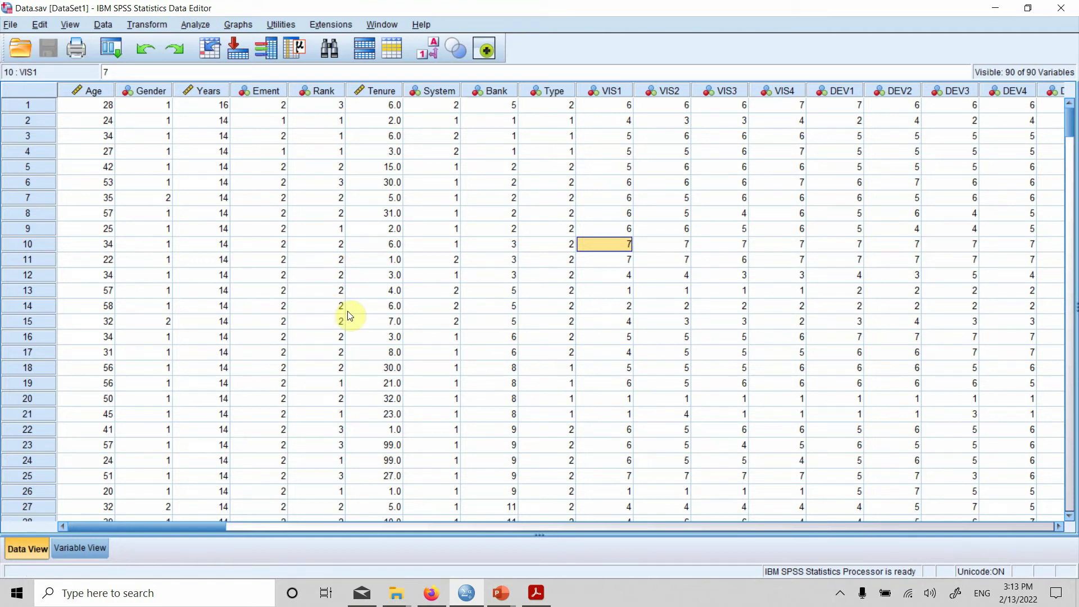
click(327, 291)
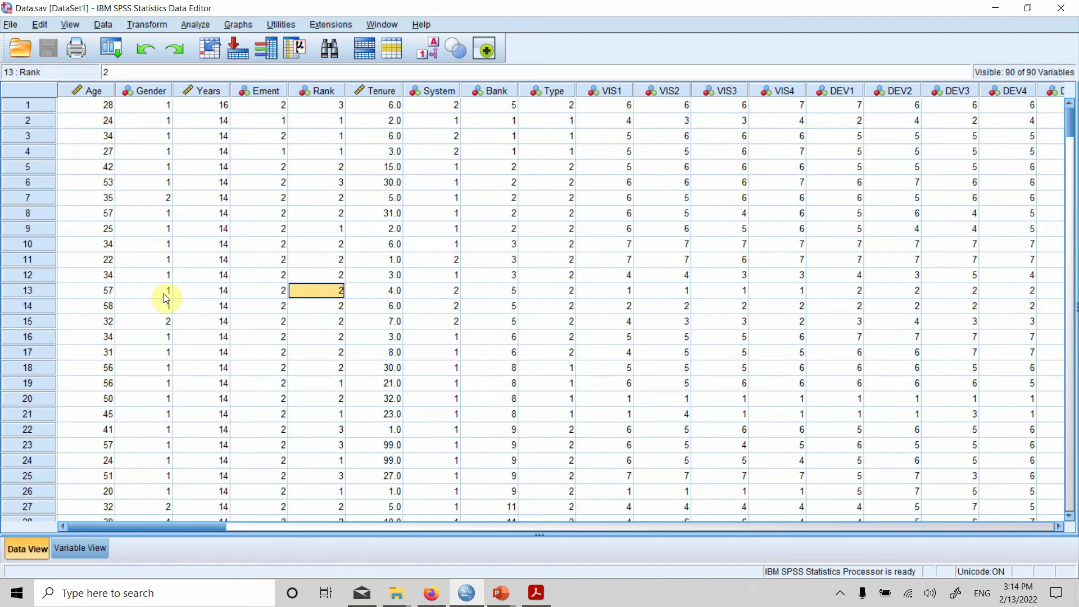
click(395, 595)
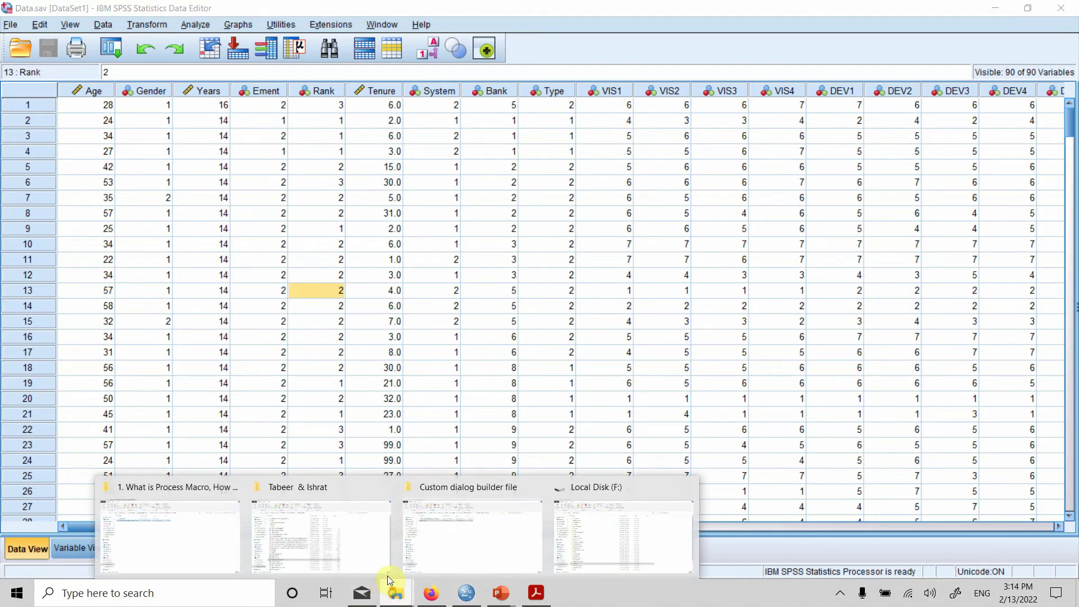
Go up from processv40 to the Hayes Process Macro folder and open Models.pdf
click(455, 544)
key(alt+Up)
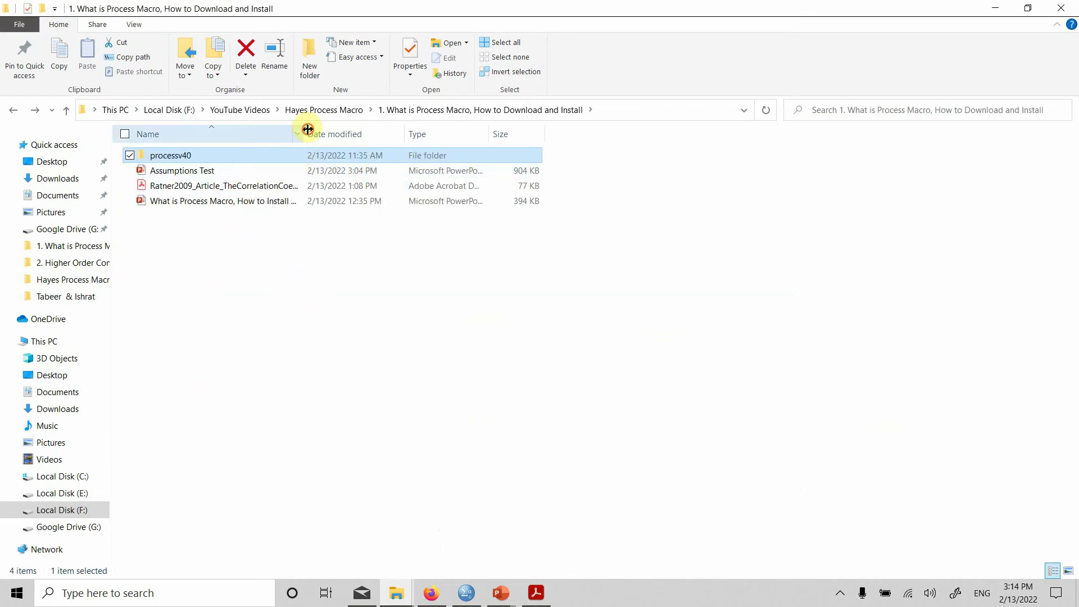
drag(303, 131, 405, 127)
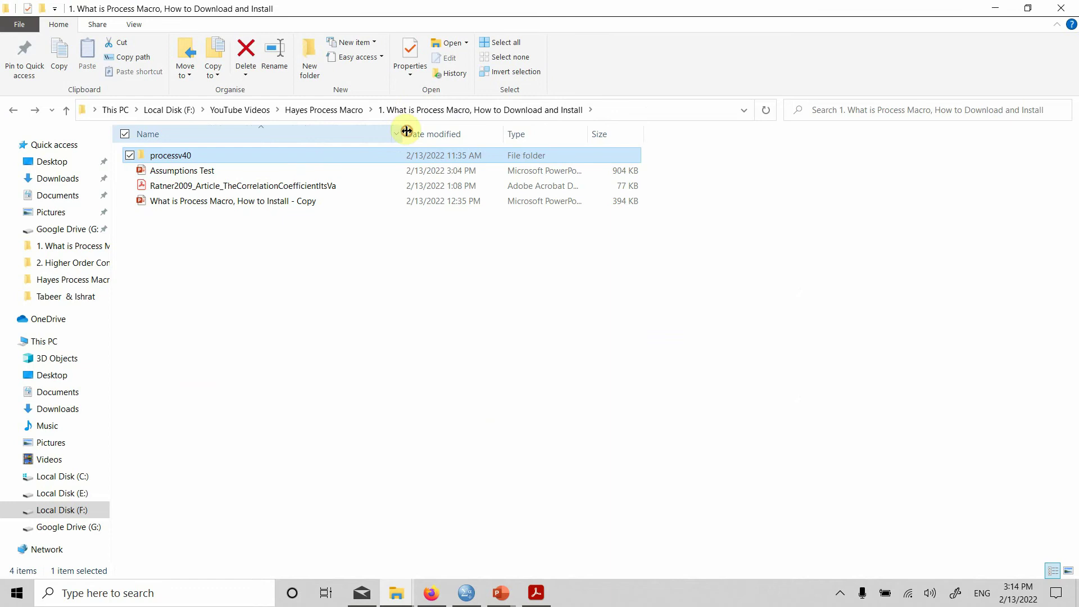
click(348, 110)
double_click(245, 259)
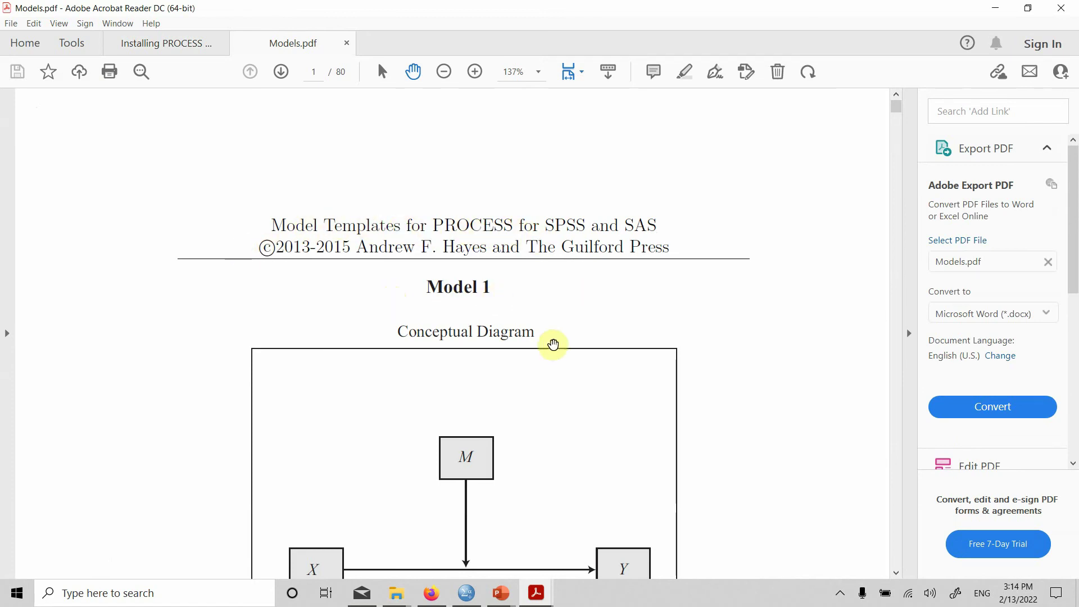
Scroll through Model 1's conceptual and statistical diagrams in Models.pdf
scroll(808, 388, down, 3)
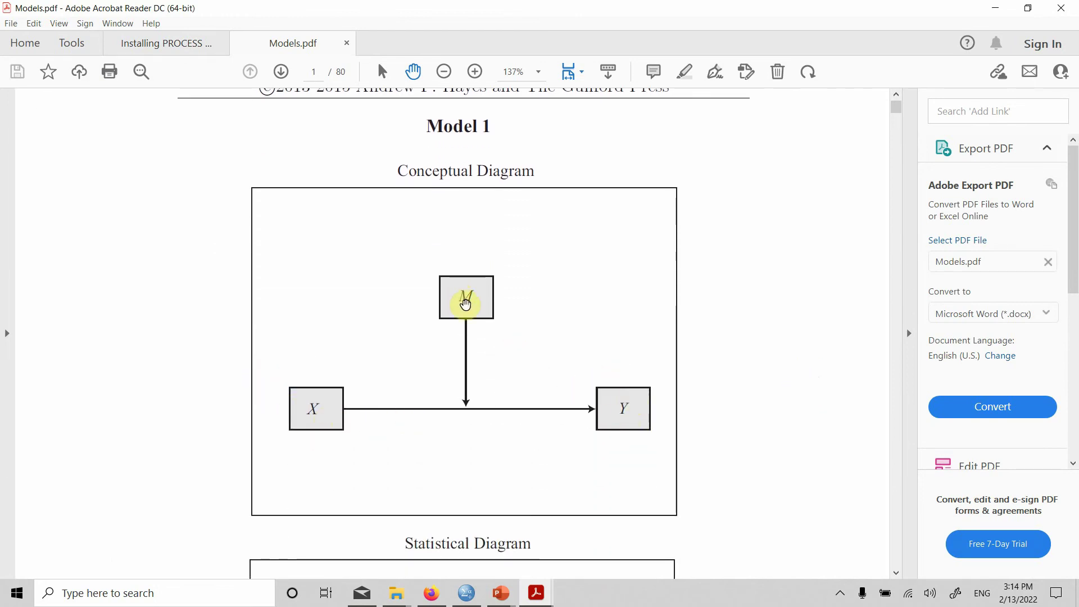
scroll(711, 355, down, 9)
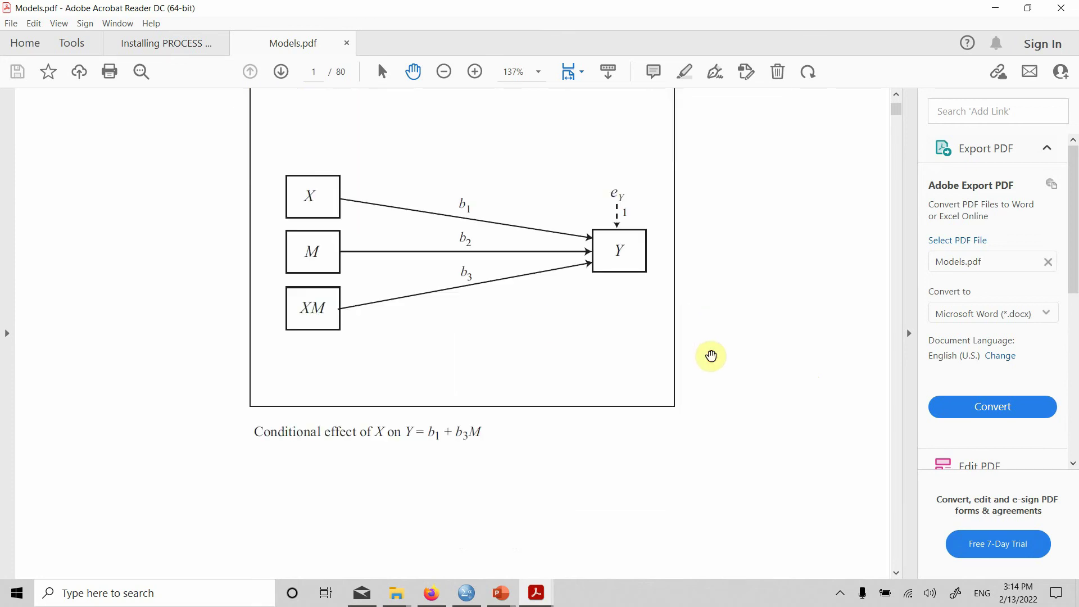
scroll(711, 356, up, 9)
scroll(711, 355, down, 7)
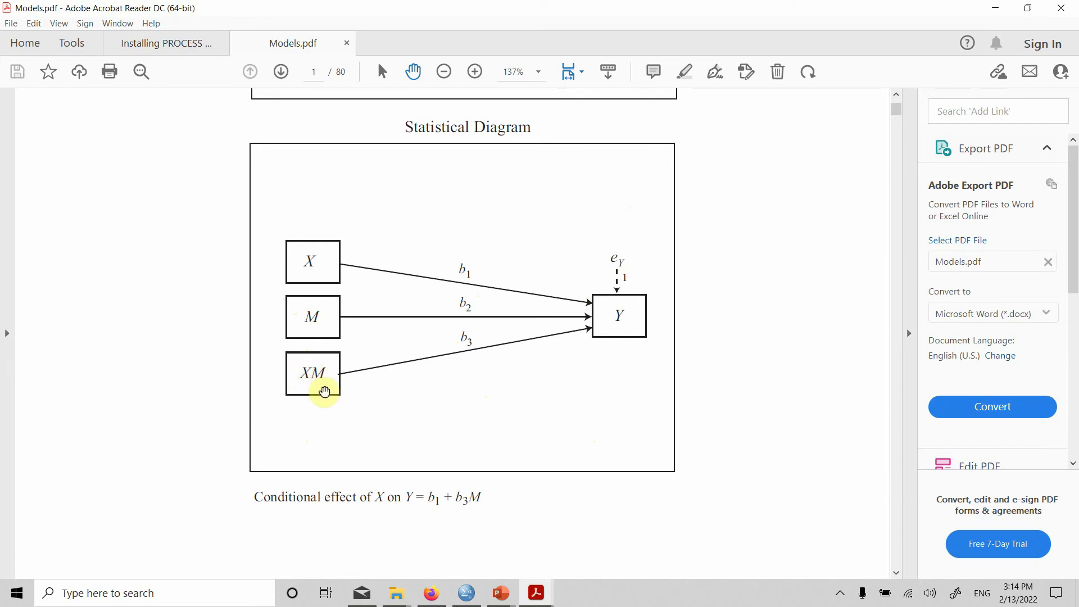
Skim Models.pdf through to Model 76 on page 80, then drag back to page 1
scroll(159, 369, down, 3)
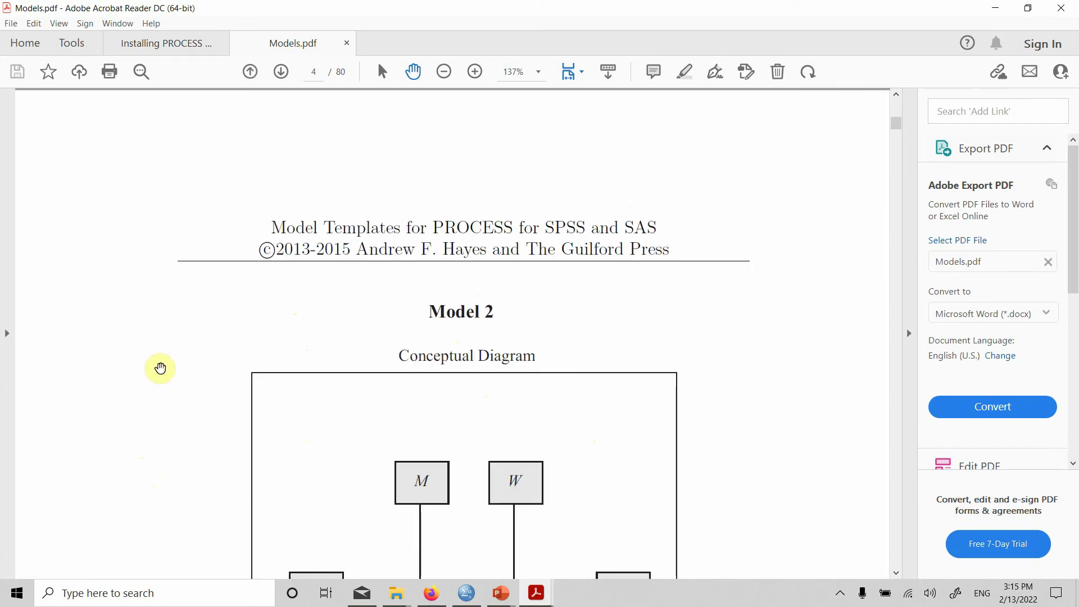
scroll(160, 368, down, 6)
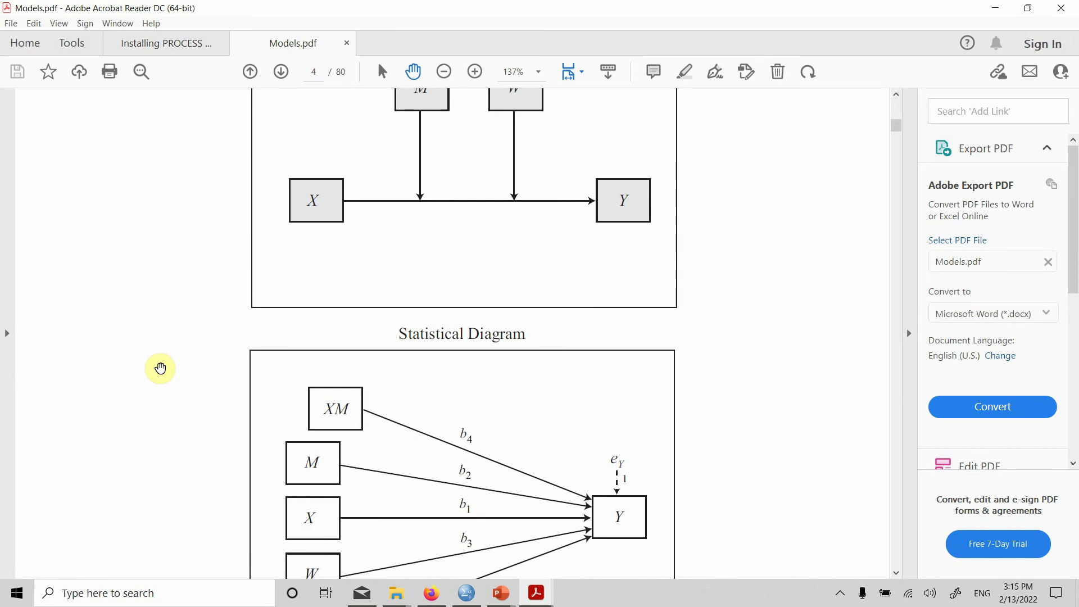
scroll(160, 368, down, 5)
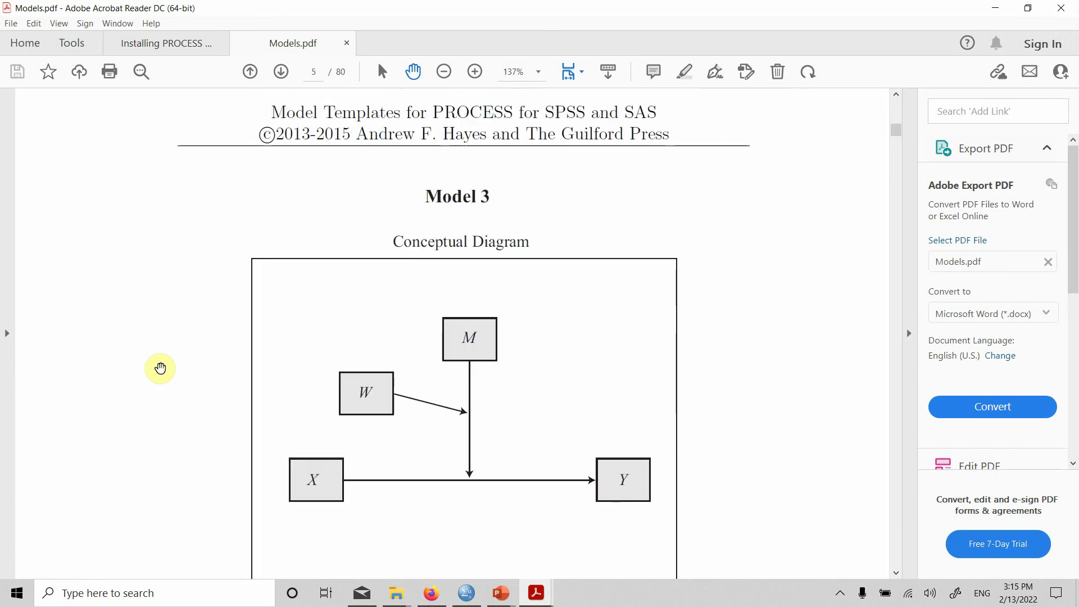
scroll(160, 368, down, 10)
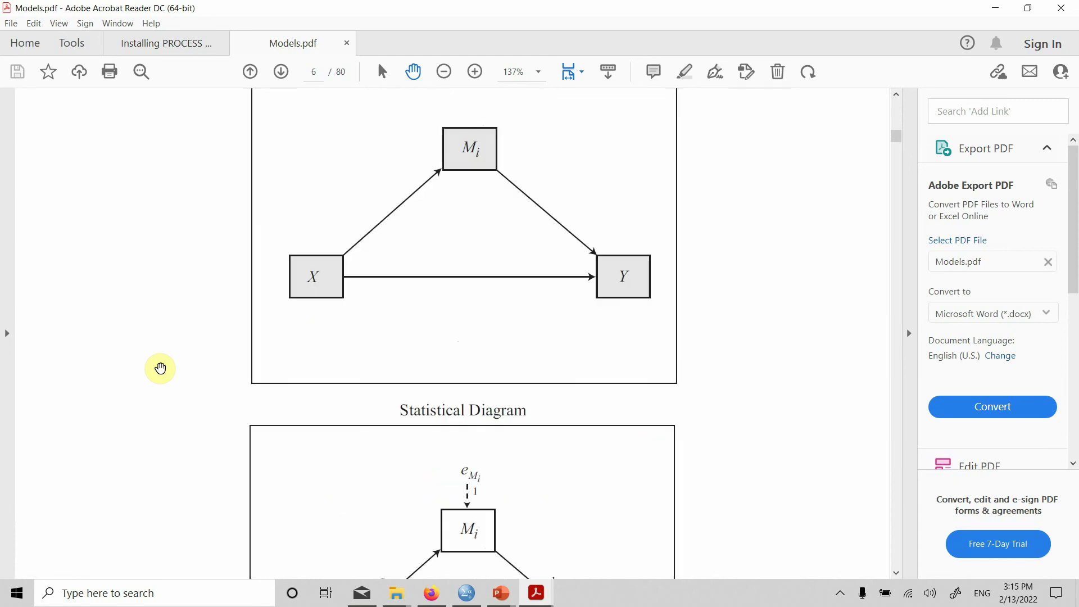
scroll(160, 368, up, 2)
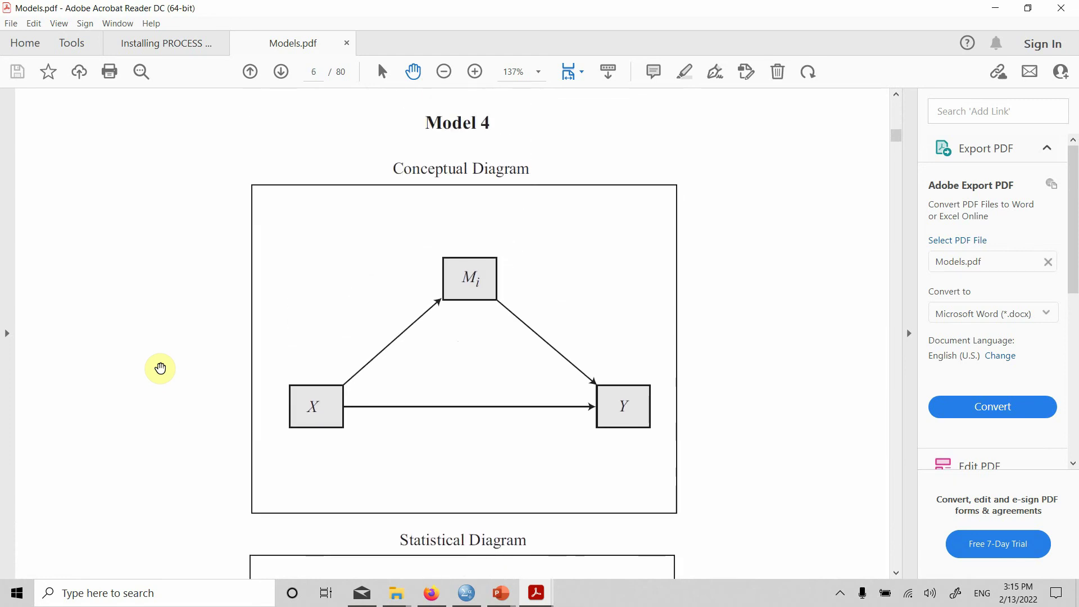
scroll(160, 368, up, 15)
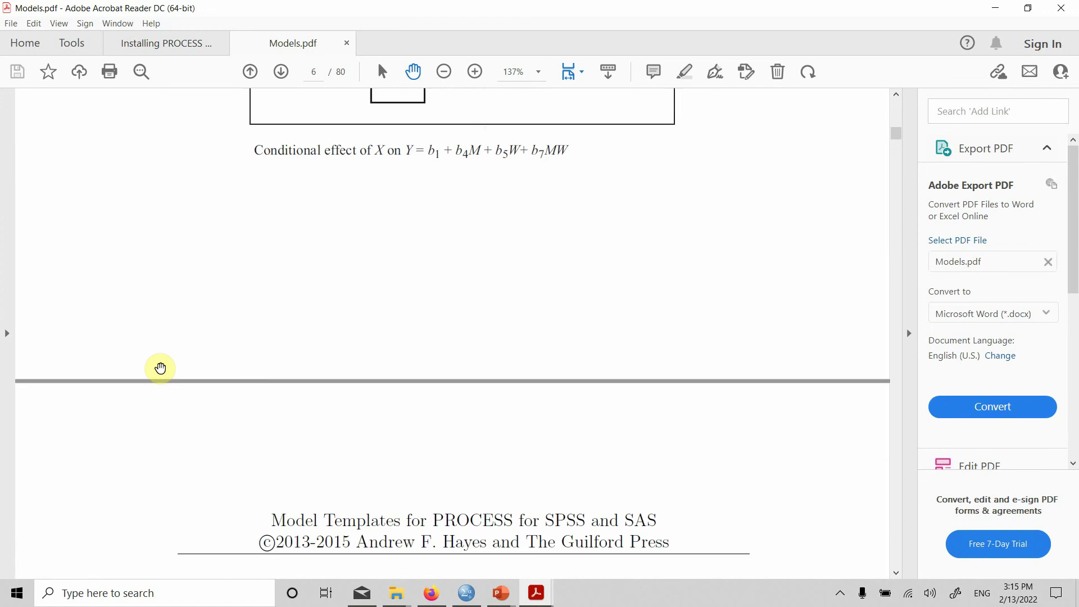
scroll(160, 368, down, 20)
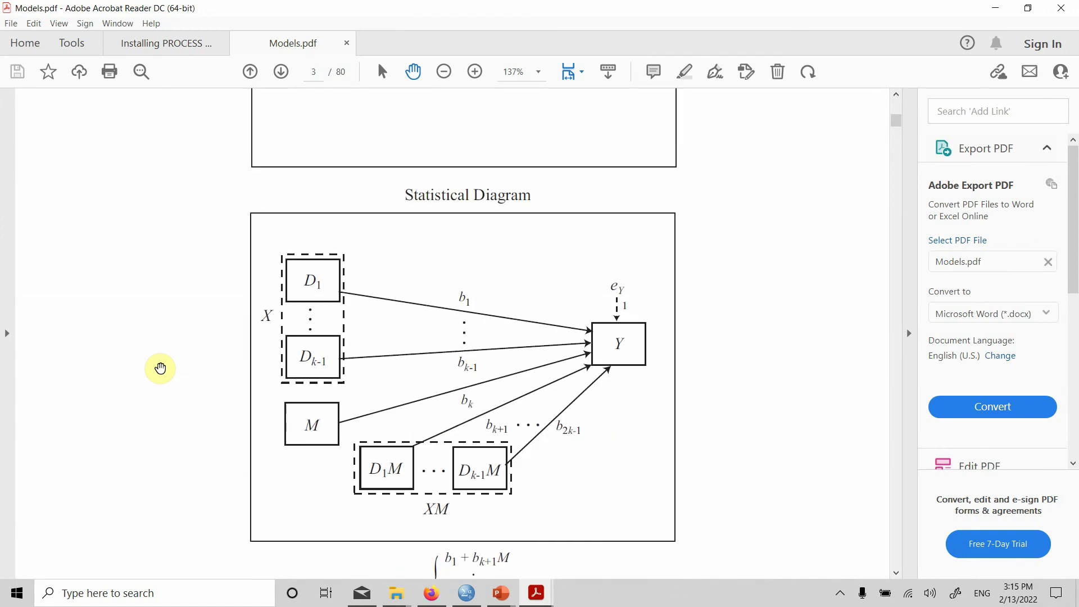
scroll(160, 368, down, 20)
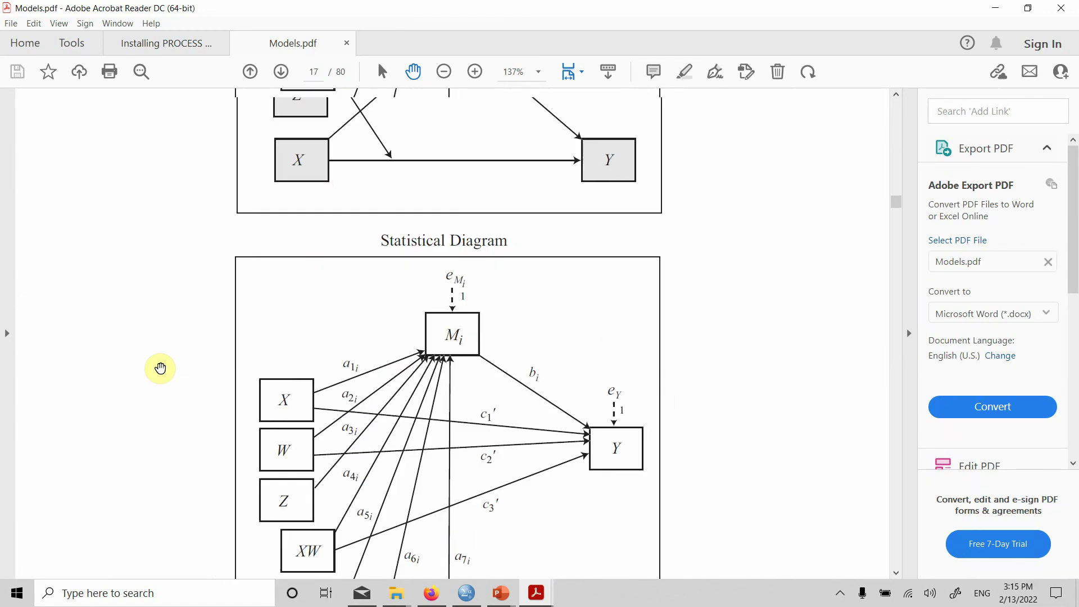
scroll(160, 368, down, 20)
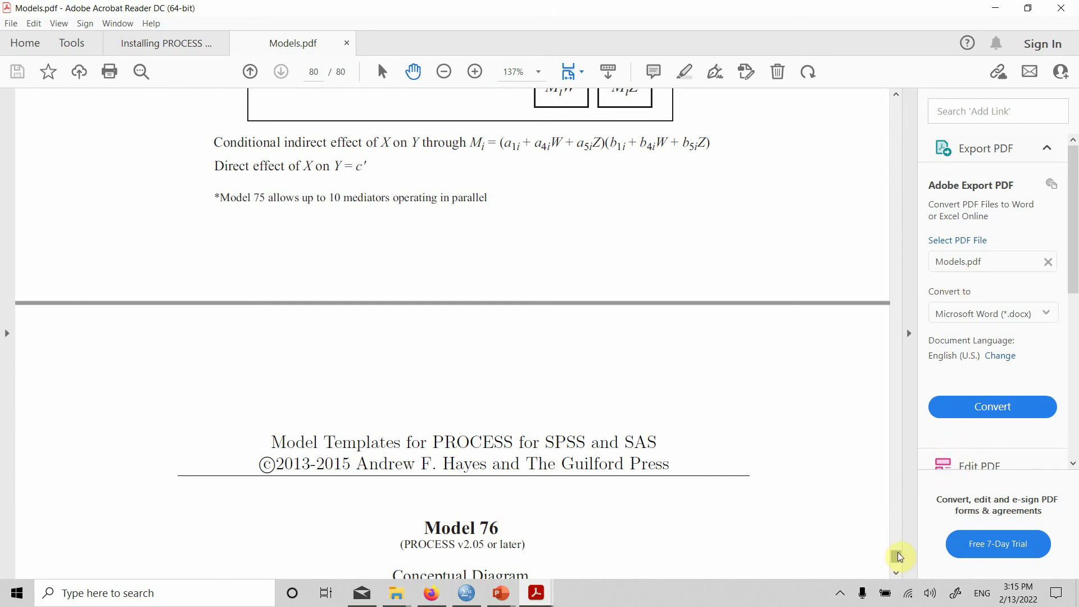
drag(897, 556, 939, 79)
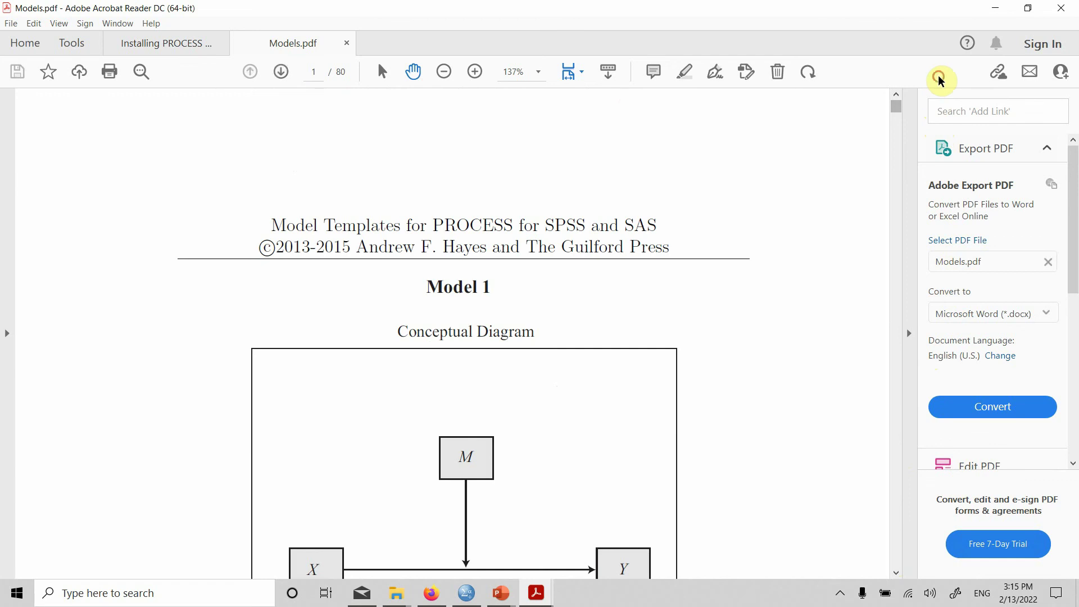